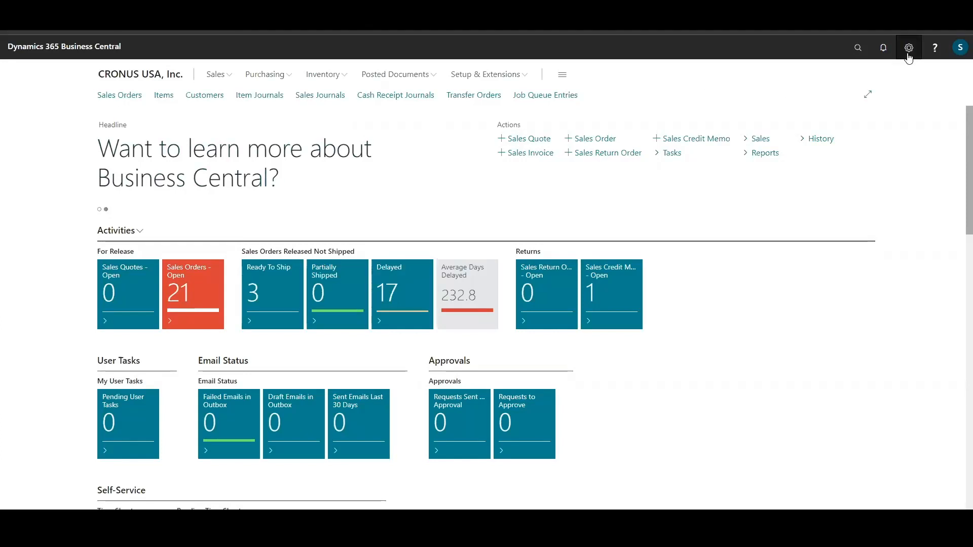
Search for "bartender label" and open the BarTender Labels list
click(857, 51)
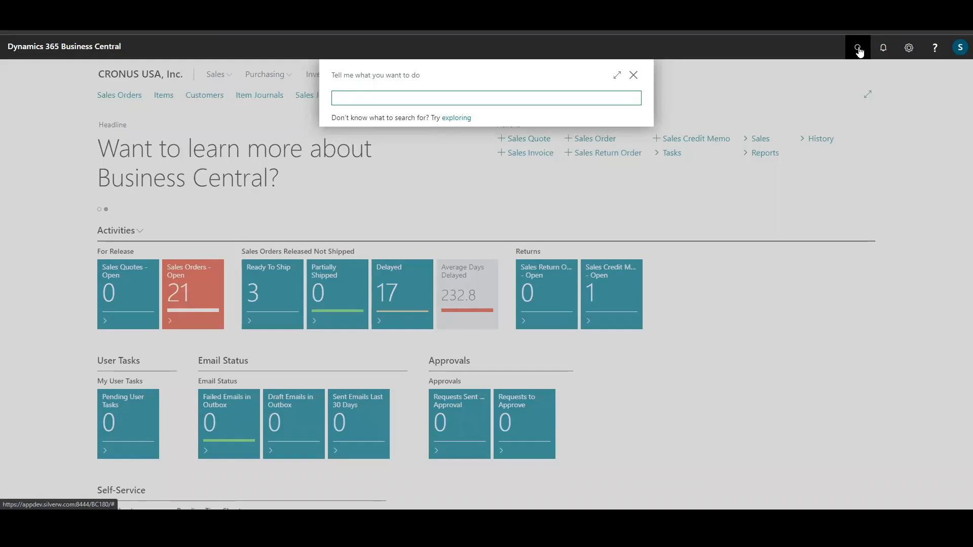
text(bartender label)
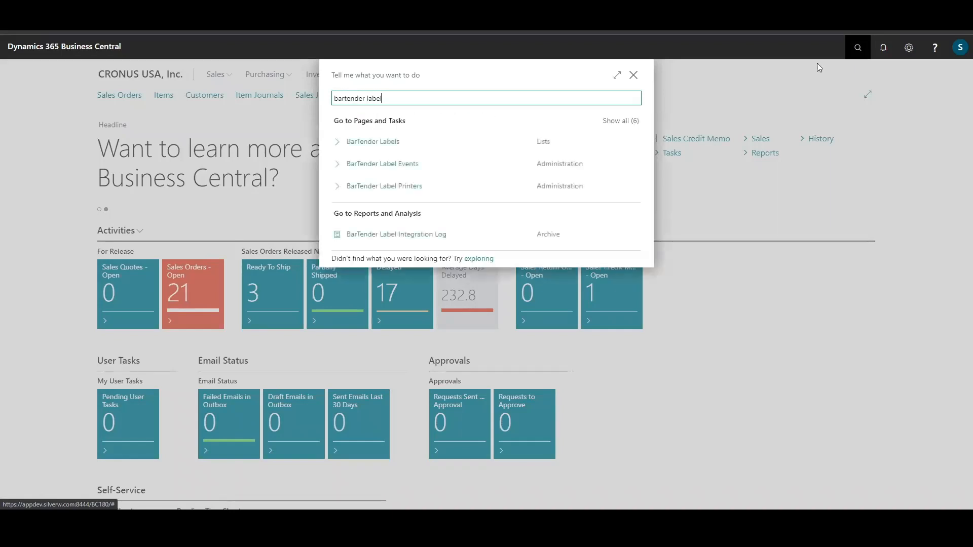
click(357, 143)
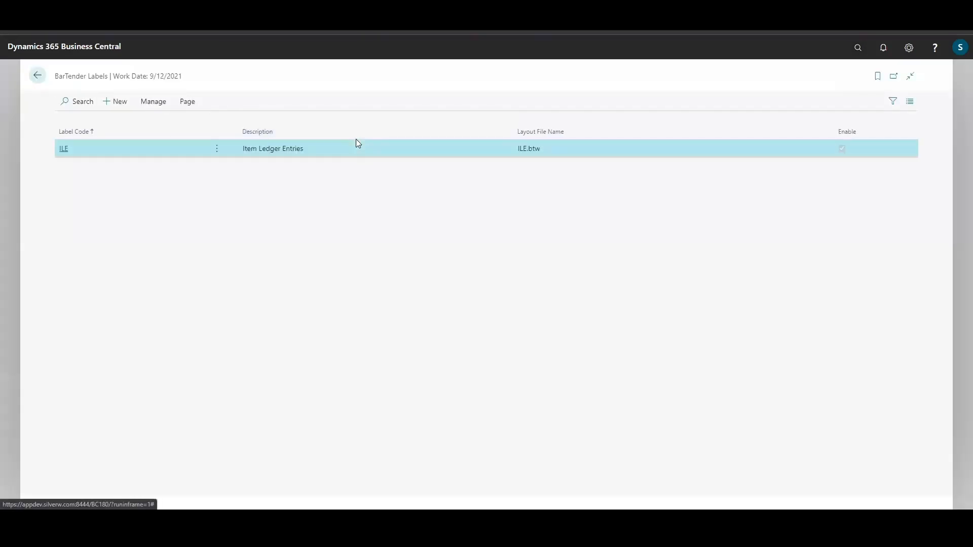
click(910, 76)
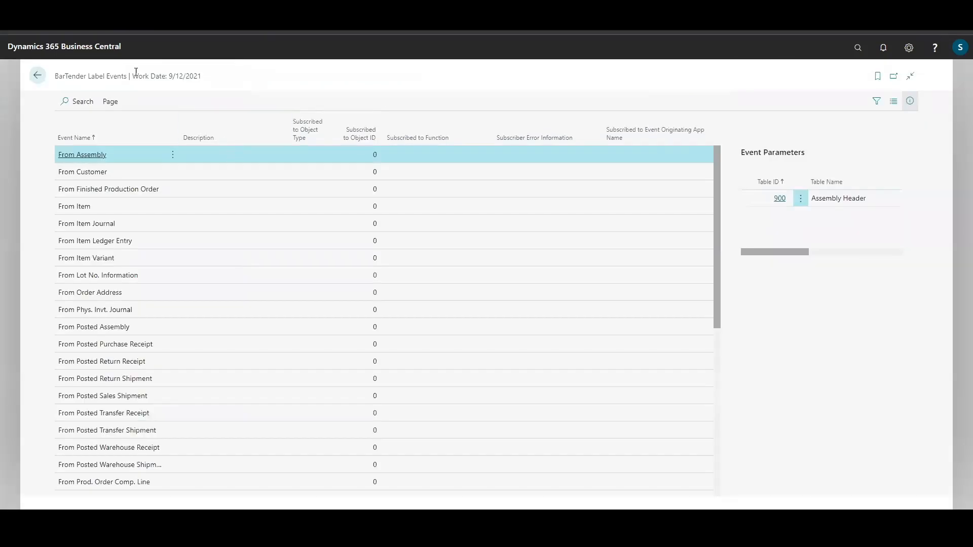
Examine the available events on the BarTender Label Events page, including From Finished Production Order
drag(55, 79, 128, 80)
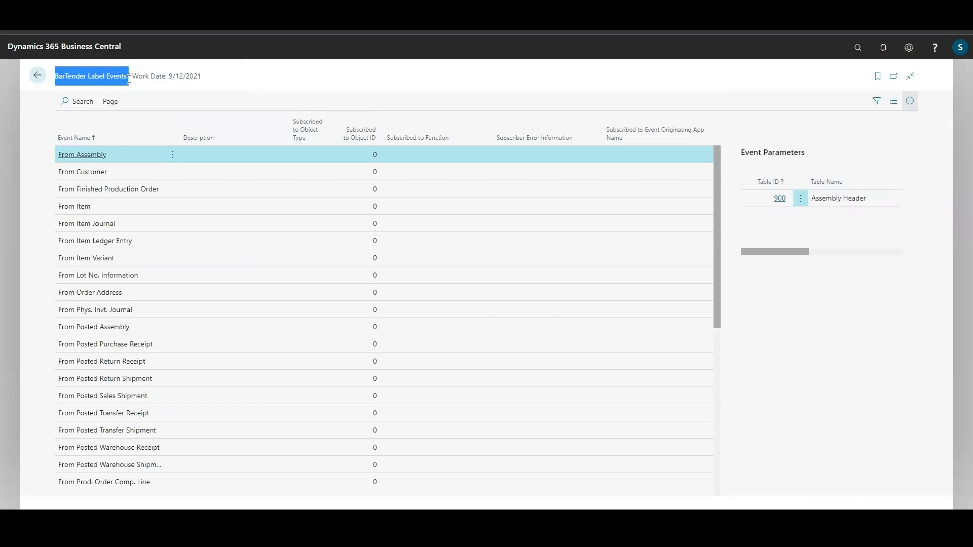
click(226, 77)
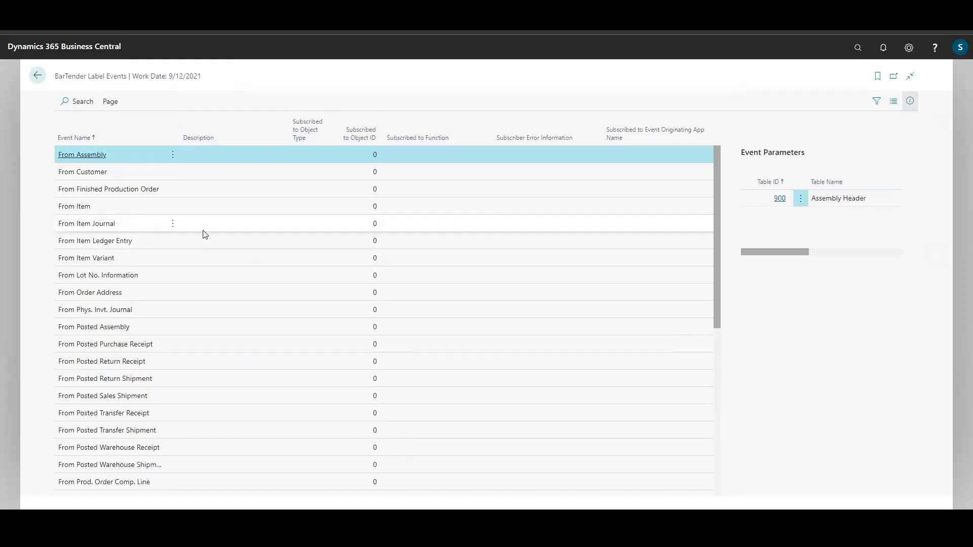
click(178, 190)
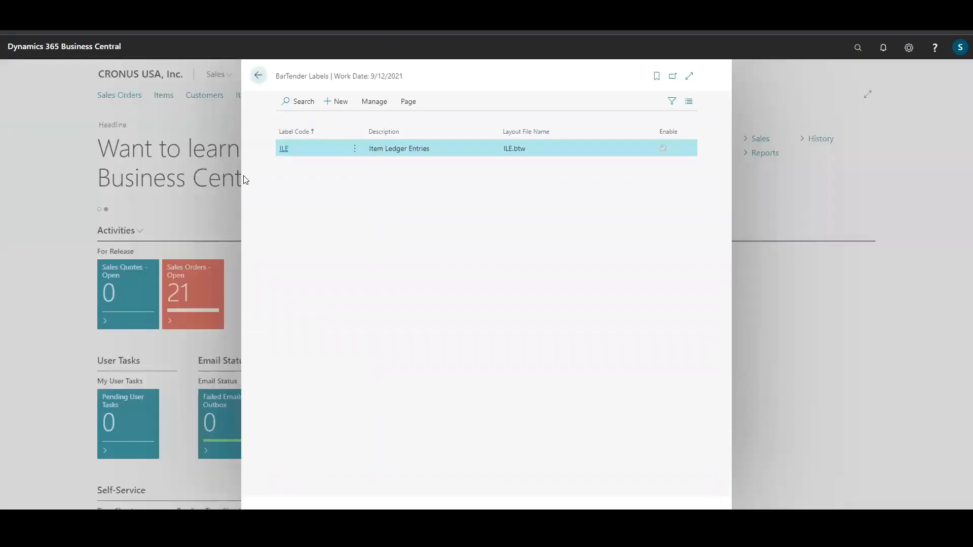
Create a BarTender label with code PROD OUTPUT, description Production Order Output and layout file name PRODOUTPUT.btw
click(341, 102)
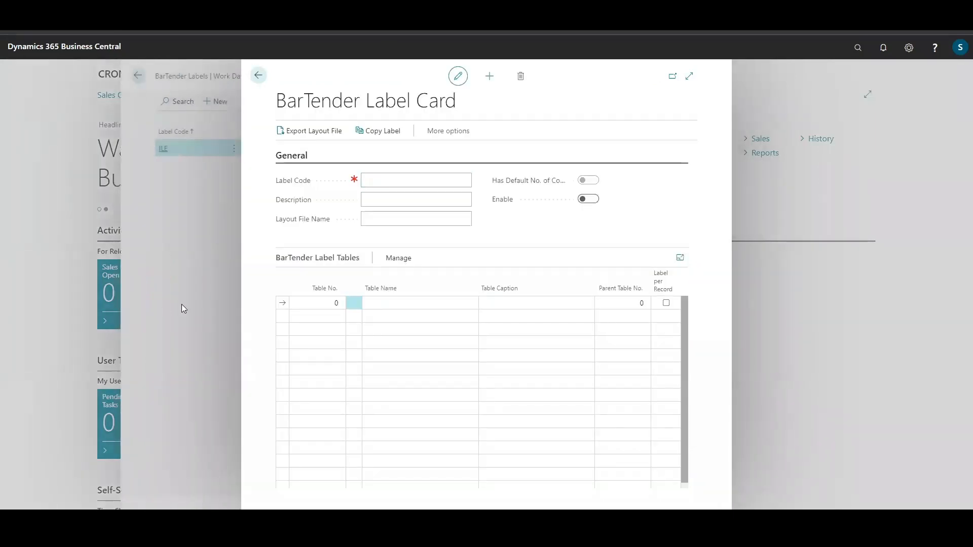
click(422, 179)
text(PROD OUTPUT)
key(Tab)
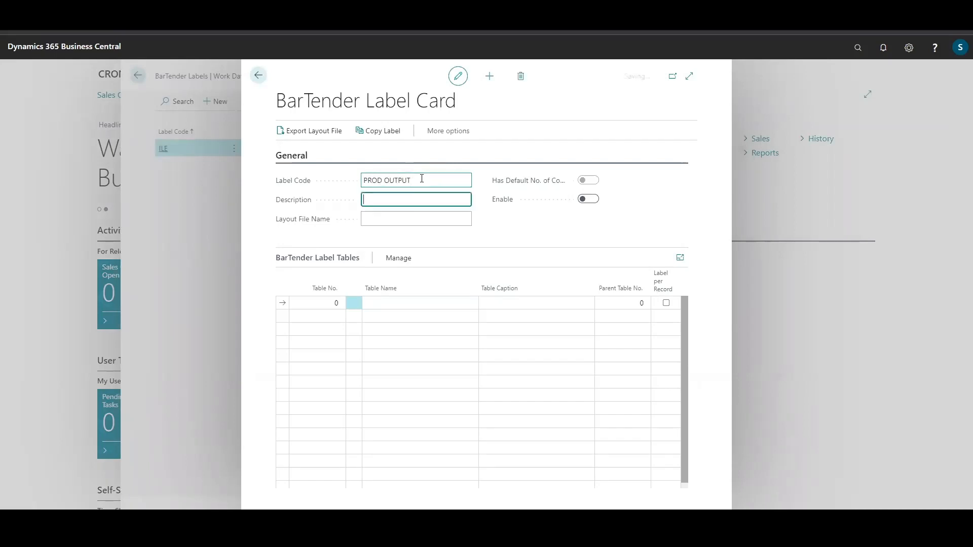
text(Production Order Output)
key(Tab)
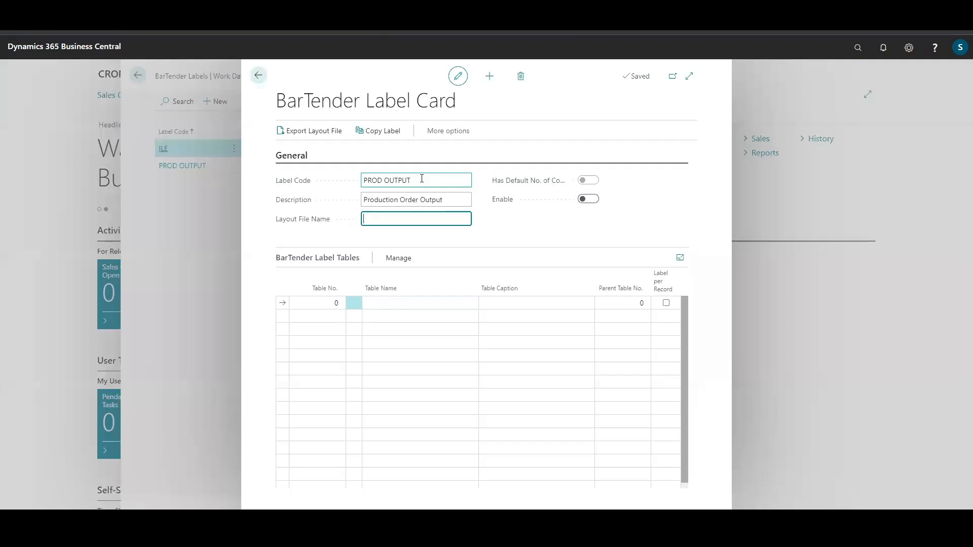
text(PRODOUTPUT.btw)
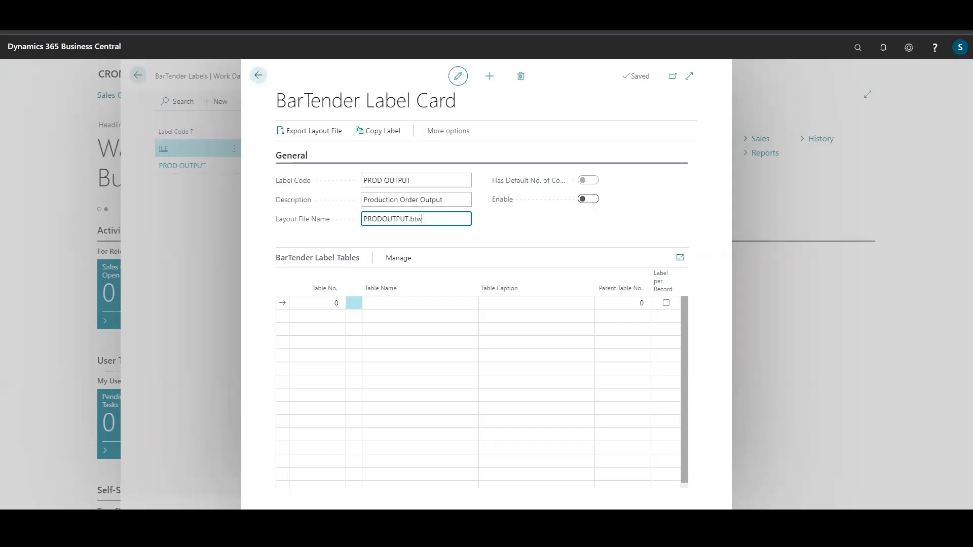
Add the Production Order table (5405) as the label's first table, without a parent table
click(339, 302)
text(5405)
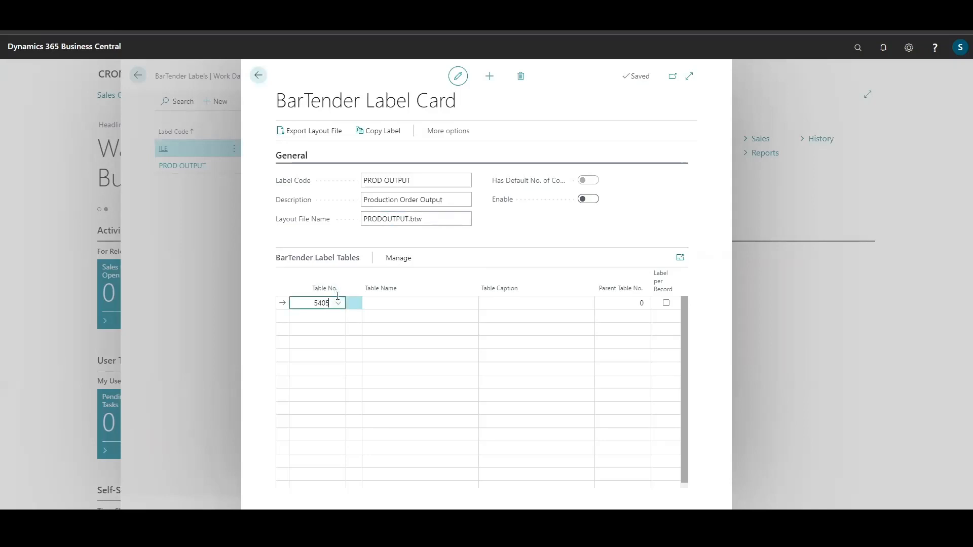
key(Tab)
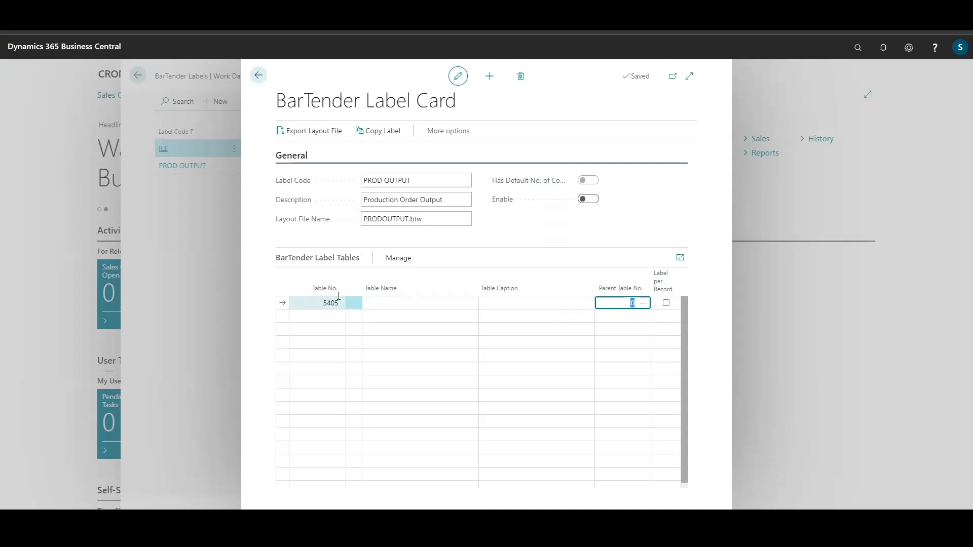
key(Tab)
key(Tab)
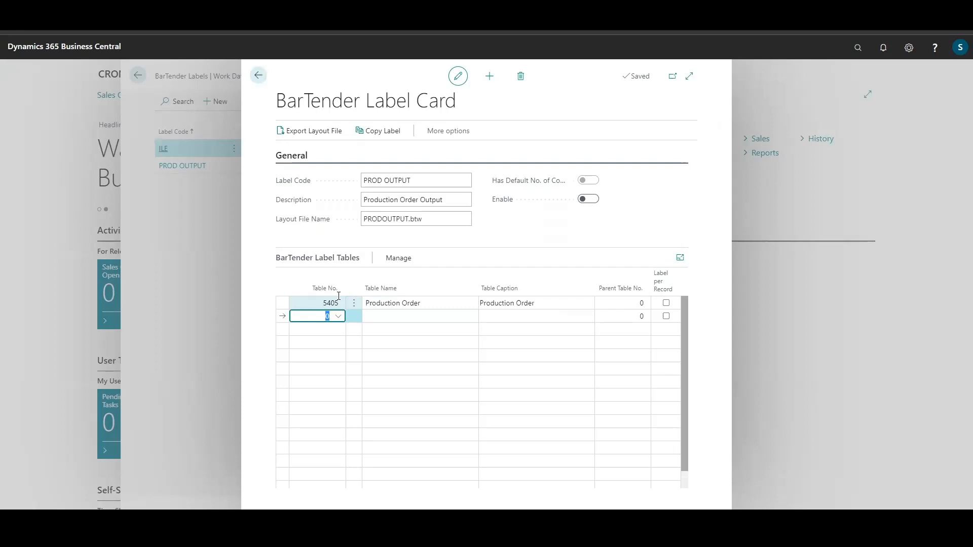
Add the Prod. Order Line table (5406) to the label tables with parent table 5405
text(5406)
key(Tab)
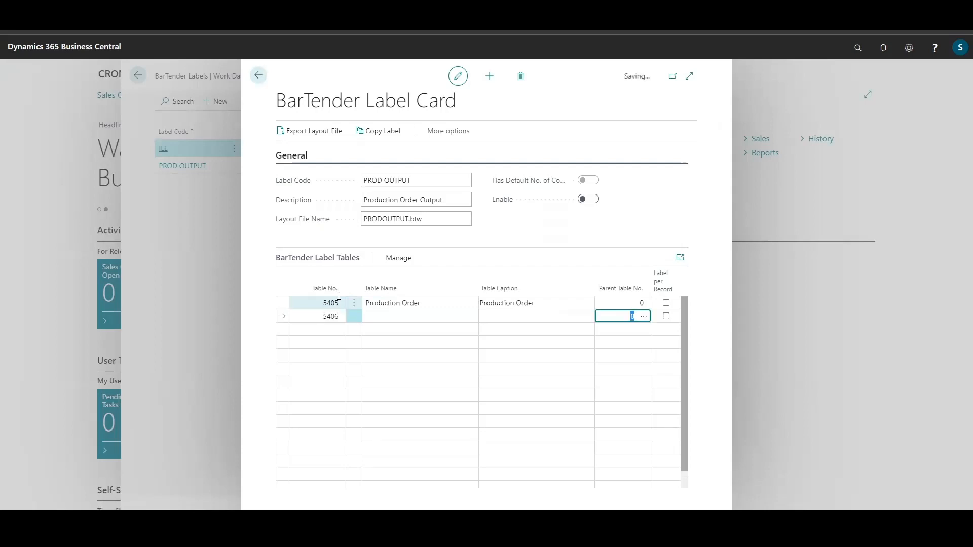
text(5405)
key(Return)
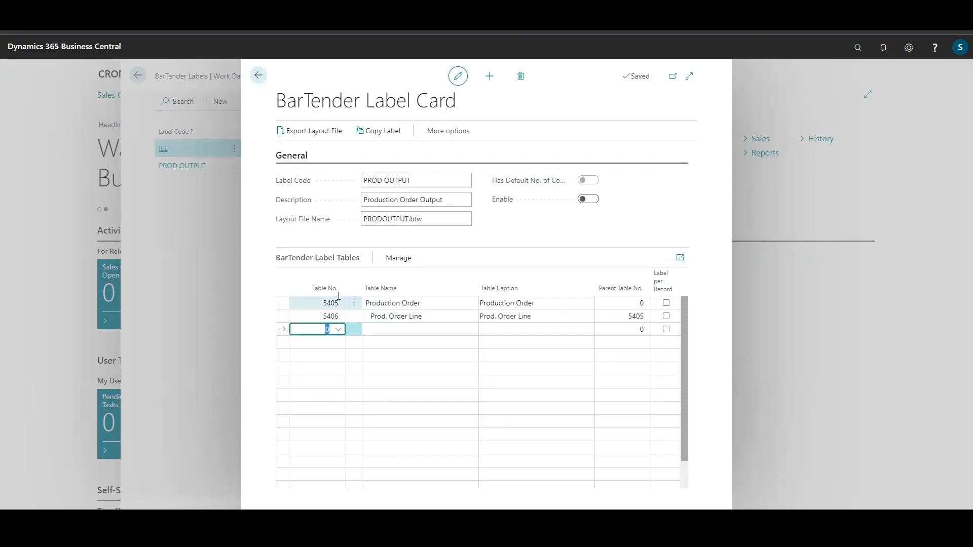
Add the Item Ledger Entry table (32) to the label tables with parent table 5406
text(32)
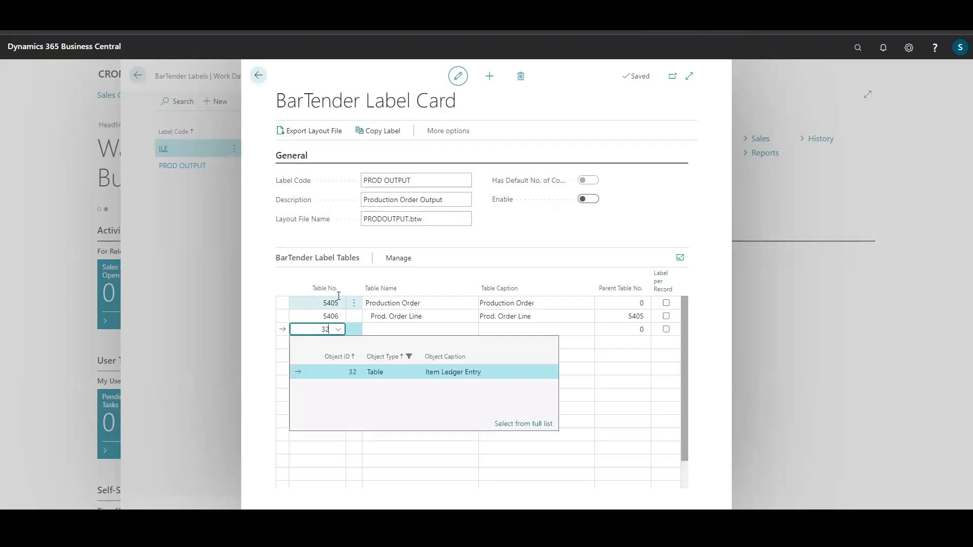
key(Tab)
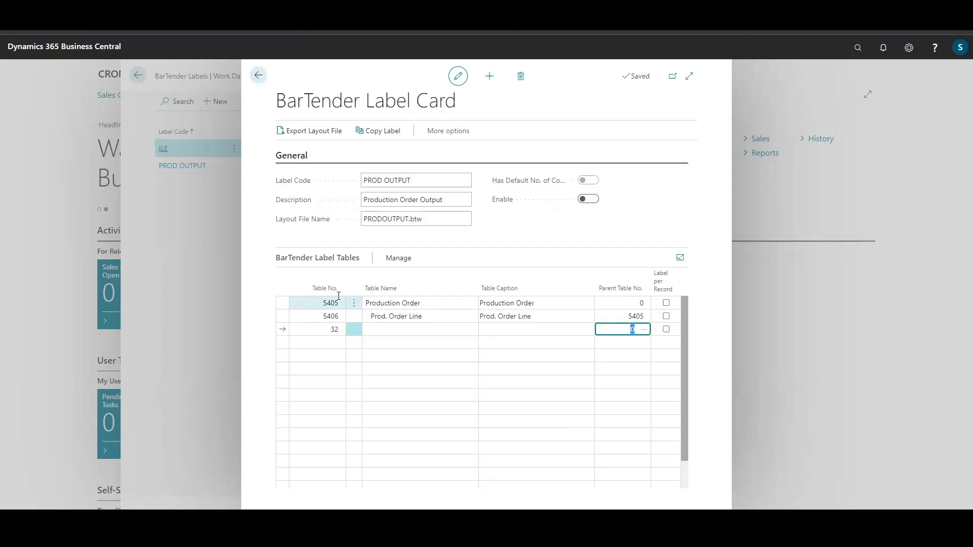
text(5406)
key(Tab)
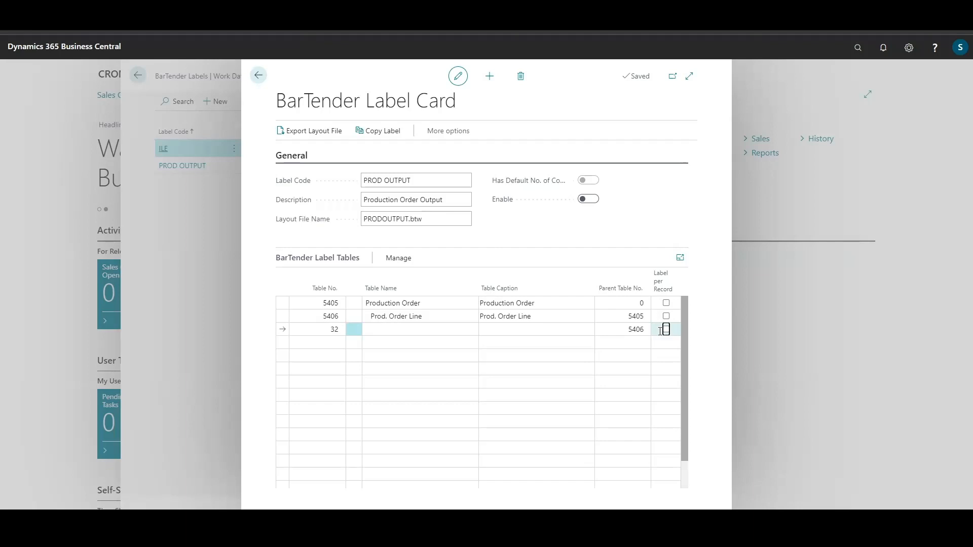
key(Return)
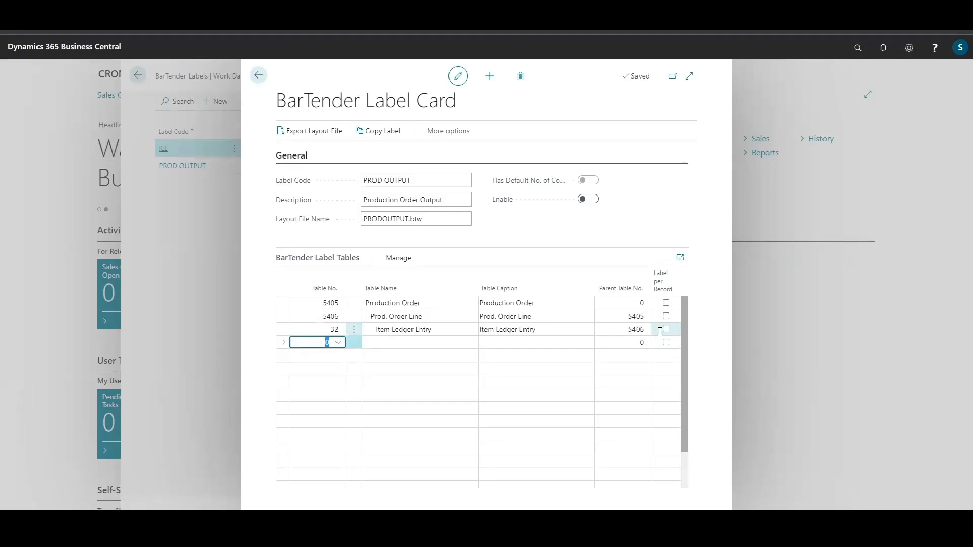
Add the Item table (27) to the label tables with parent table 32
text(27)
key(Tab)
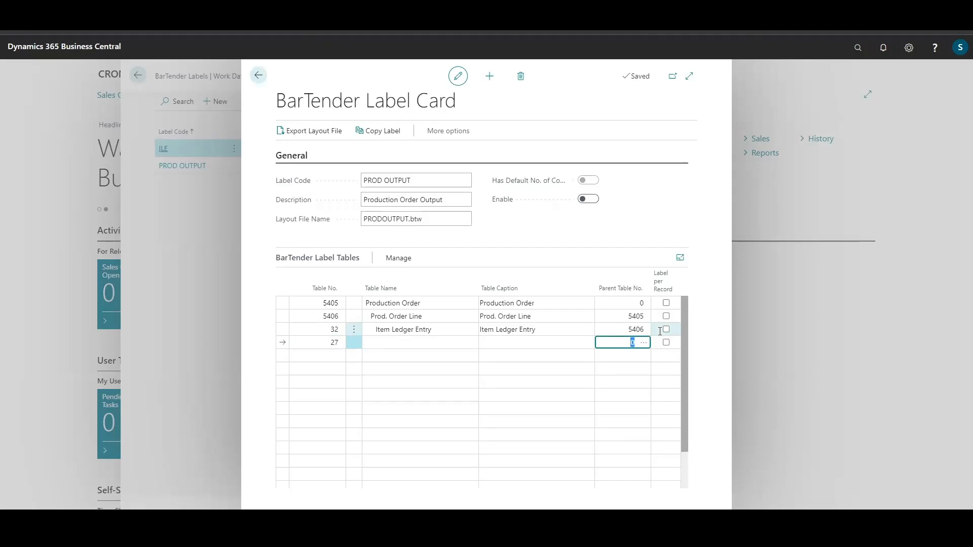
key(Tab)
key(Tab)
key(Up)
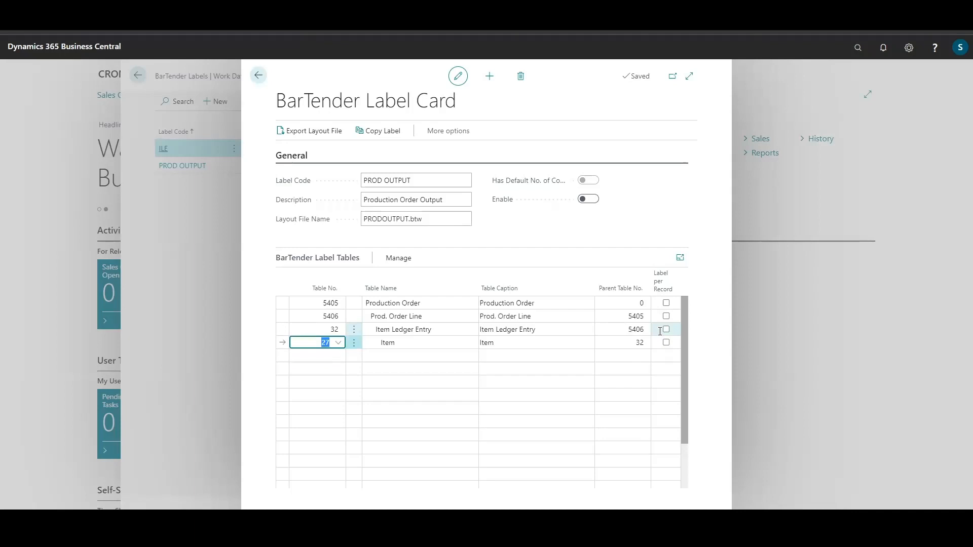
In the Prod. Order Line table relation, link parent field 1 (Status) to child field 1 (Status)
click(441, 322)
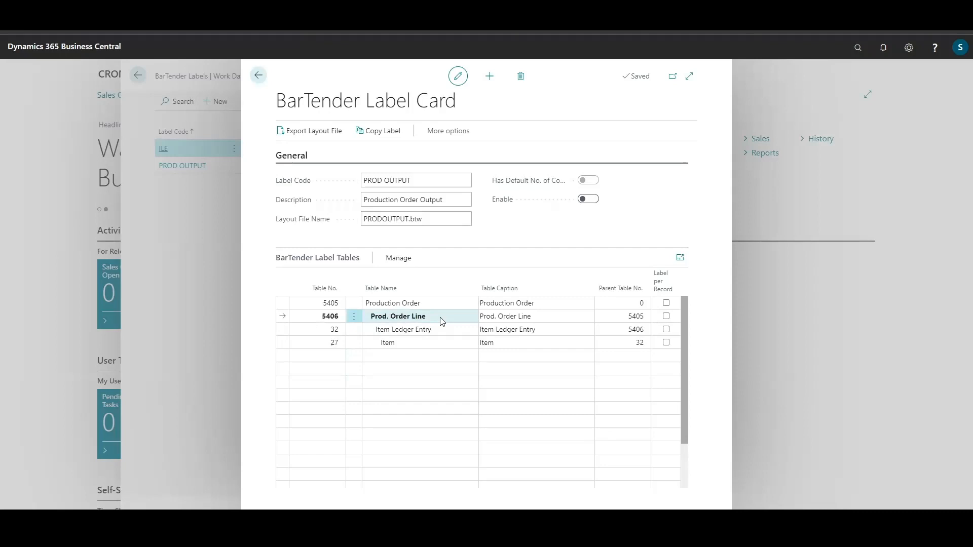
click(396, 259)
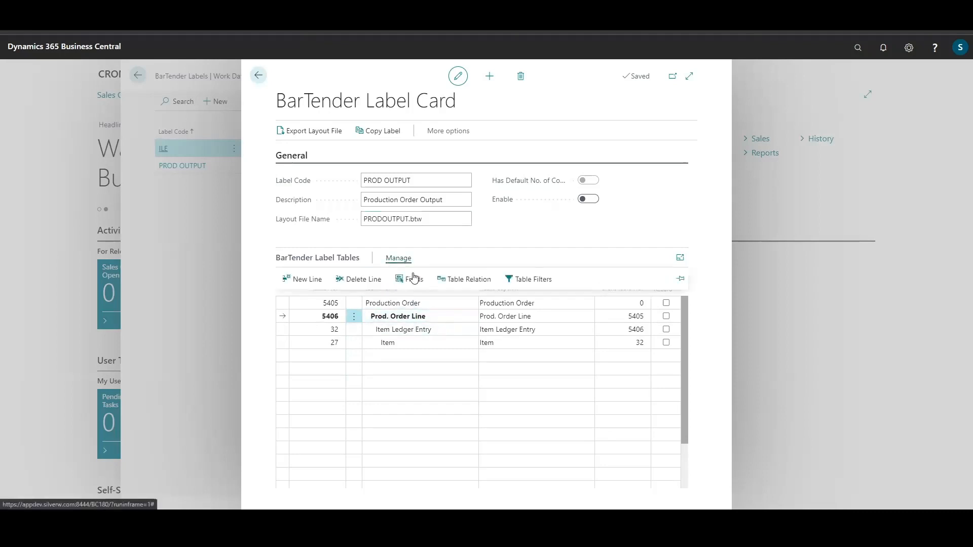
click(460, 280)
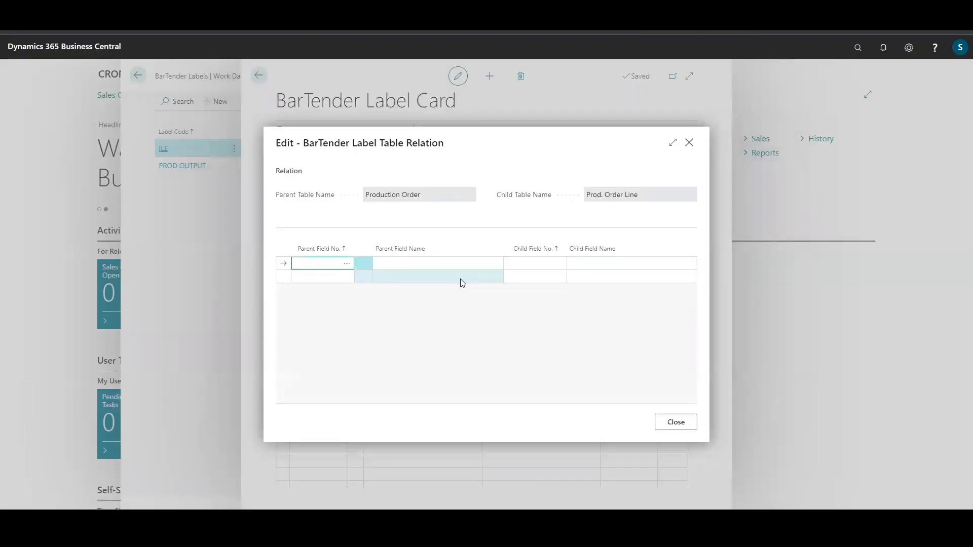
click(348, 263)
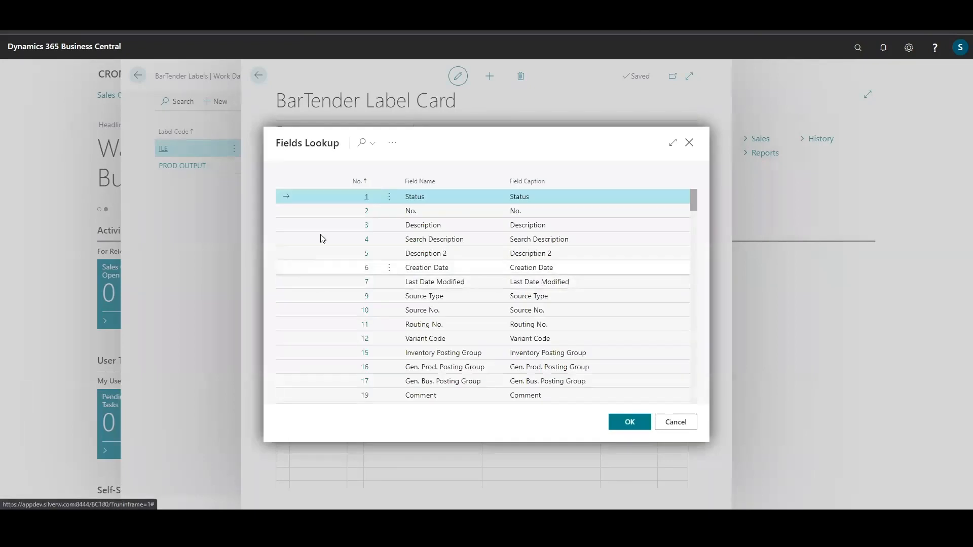
double_click(367, 200)
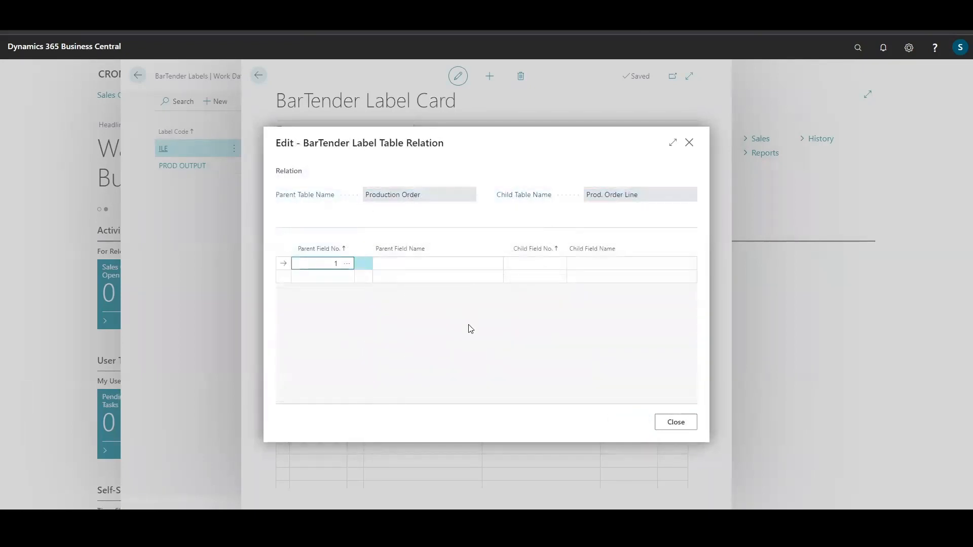
key(Tab)
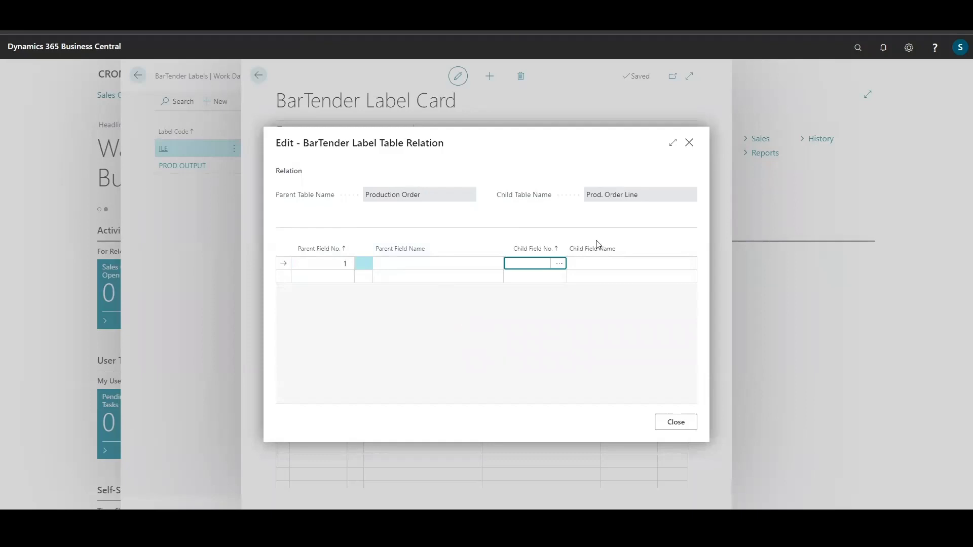
click(559, 263)
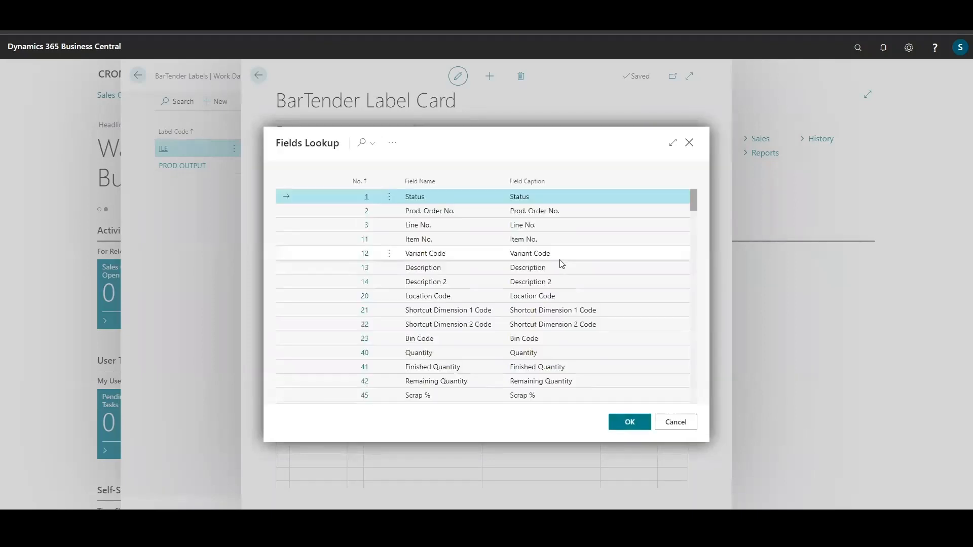
double_click(366, 197)
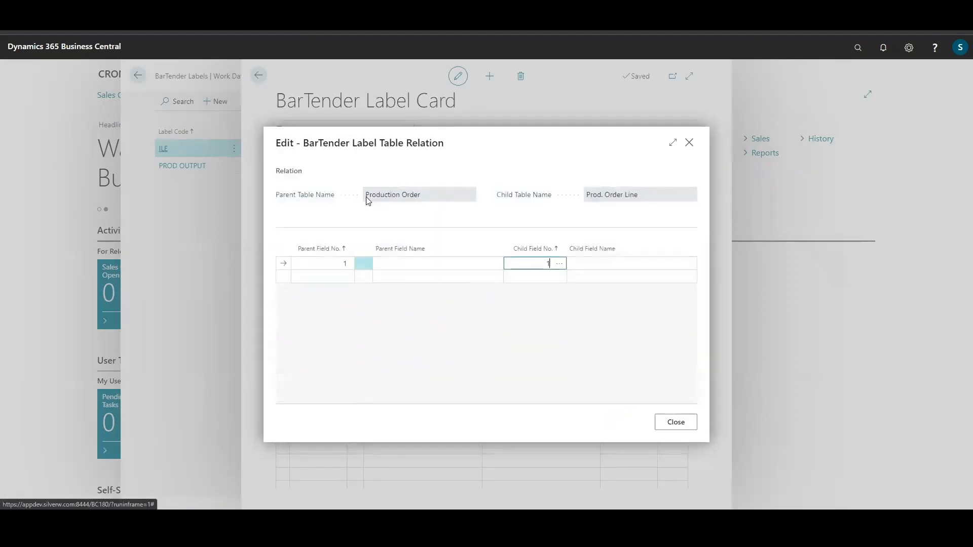
key(Tab)
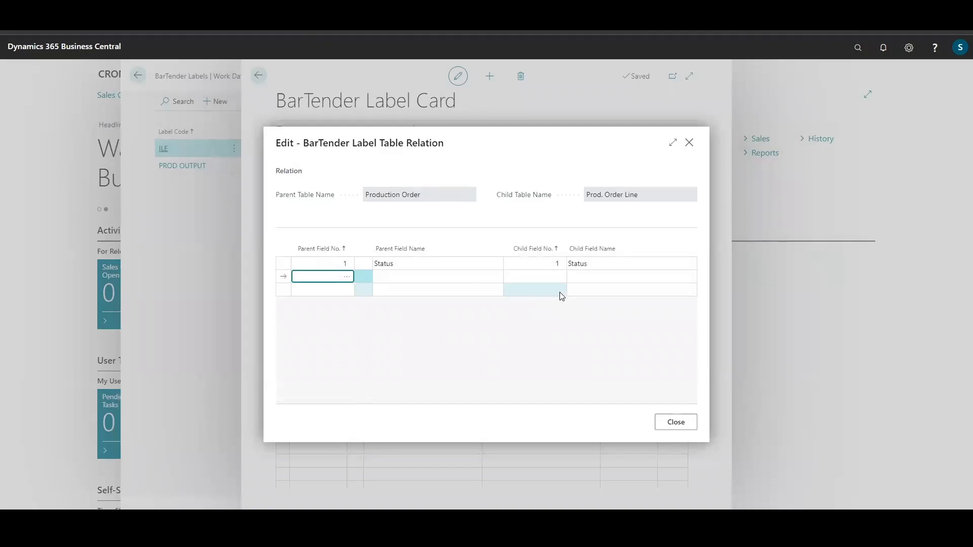
Add a second relation line linking parent field 2 (No.) to child field 2 (Prod. Order No.)
key(Tab)
click(334, 277)
click(344, 277)
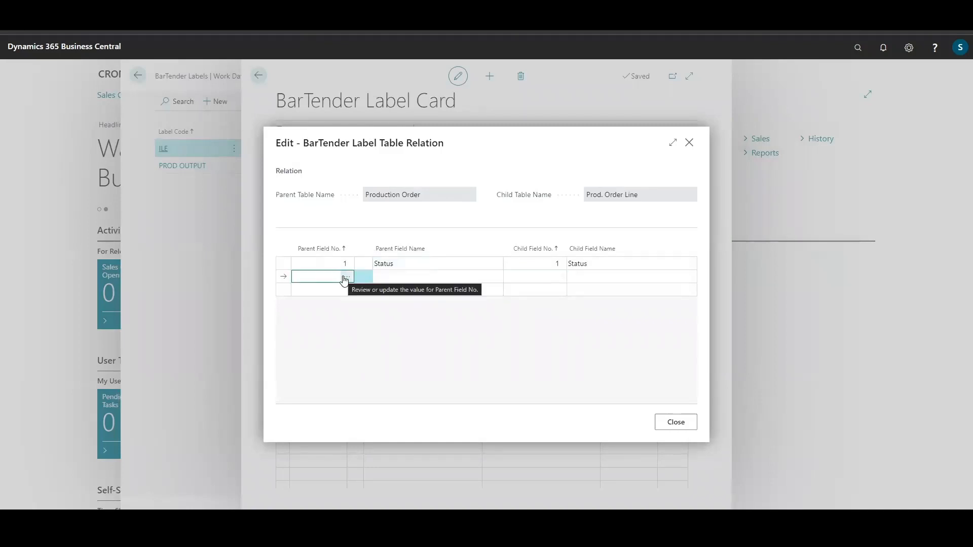
click(344, 277)
double_click(365, 215)
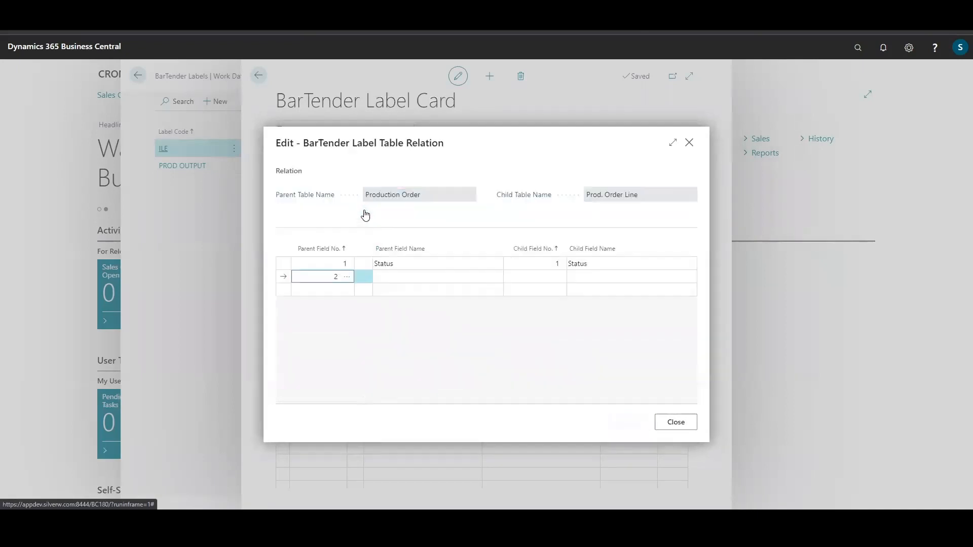
key(Tab)
click(561, 276)
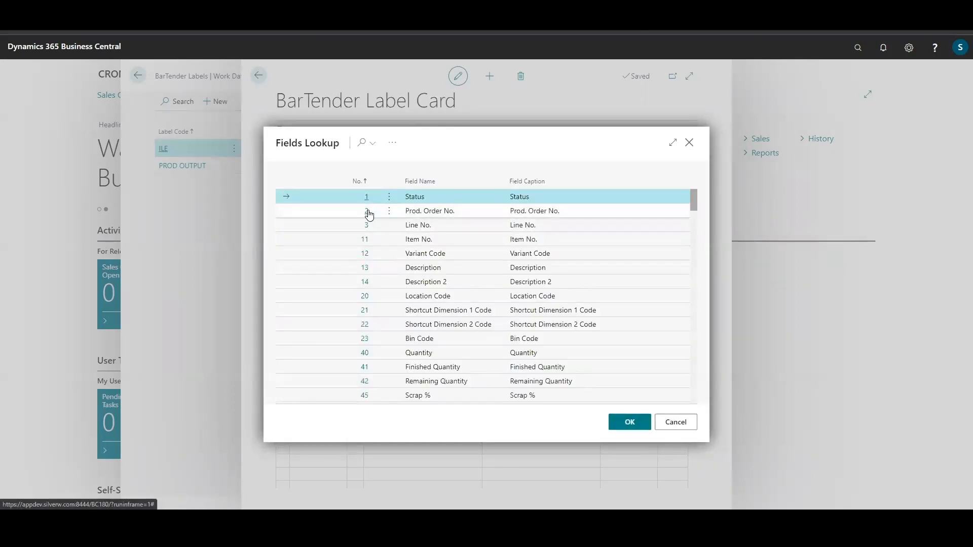
click(367, 212)
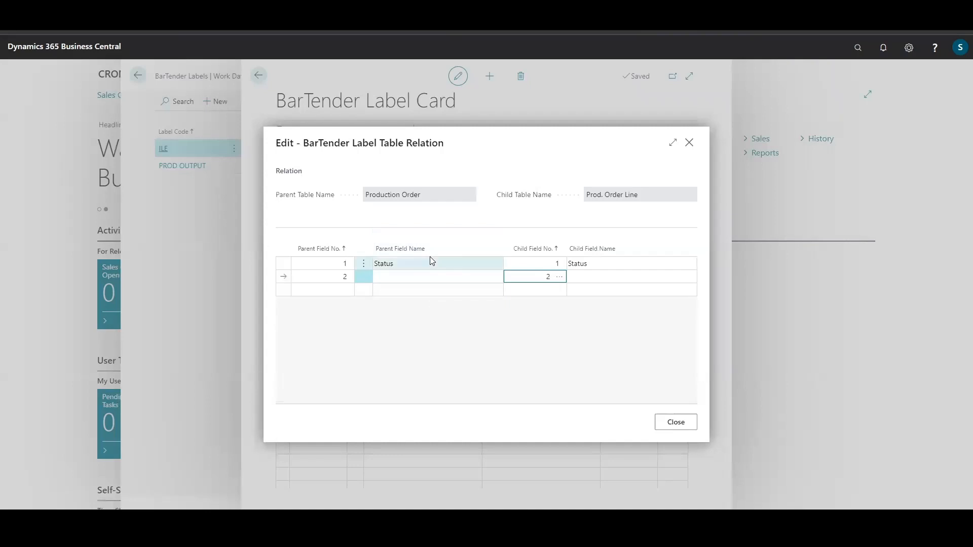
Commit the second relation line of the Prod. Order Line table and close its table relation
key(Return)
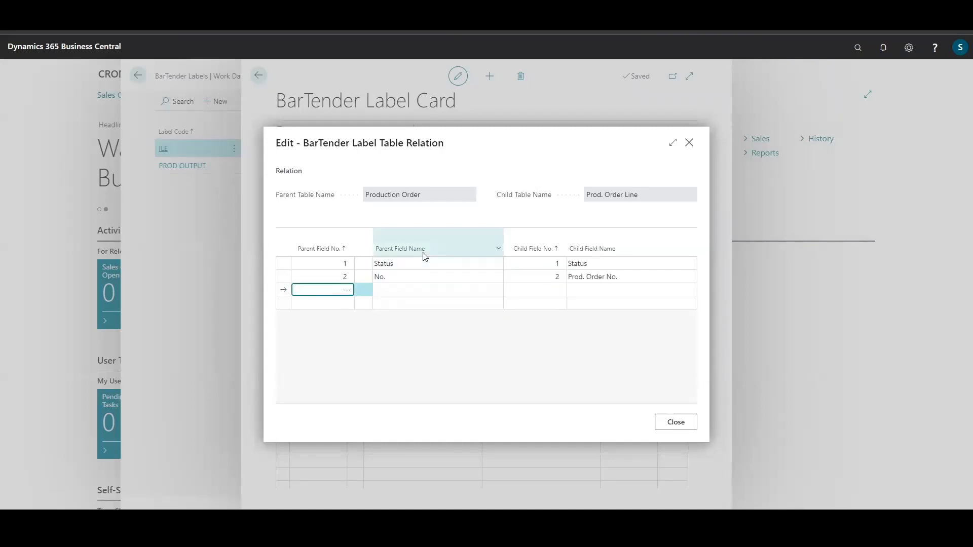
click(440, 276)
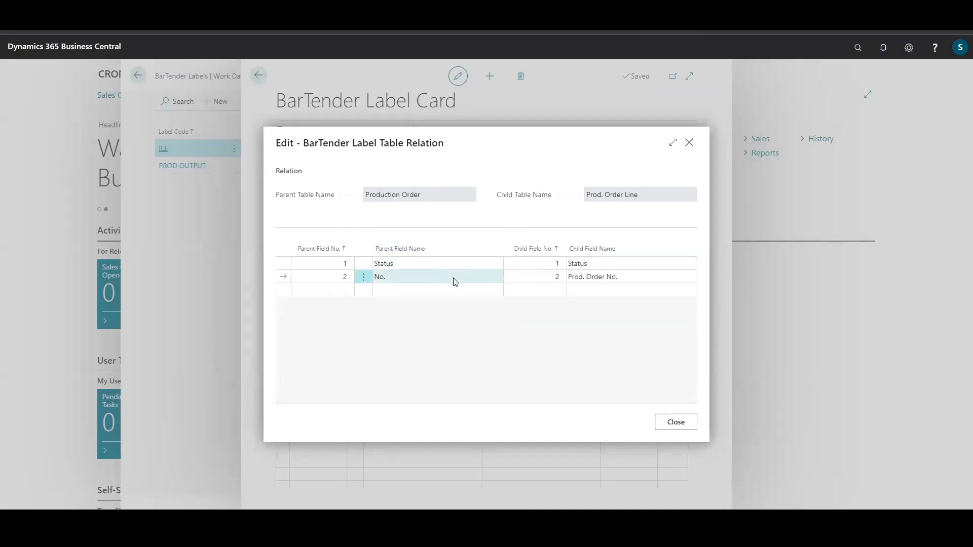
click(665, 426)
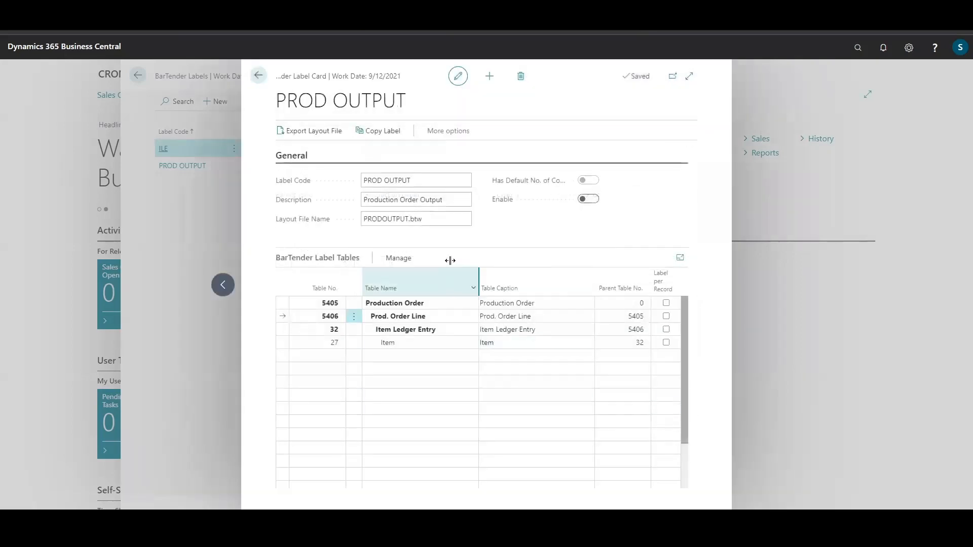
In the Item Ledger Entry table relation, link parent field 2 (Prod. Order No.) to child field 6 (Document No.)
click(459, 331)
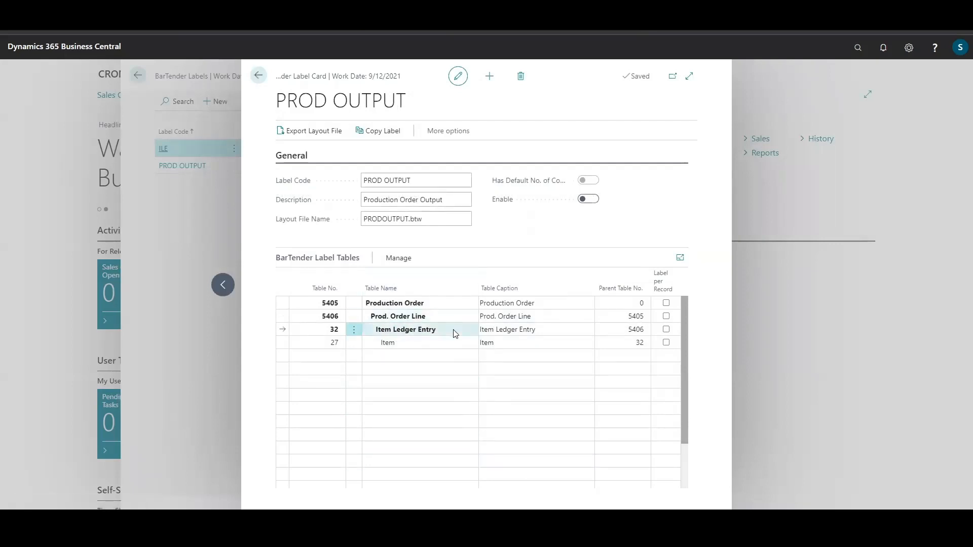
click(400, 259)
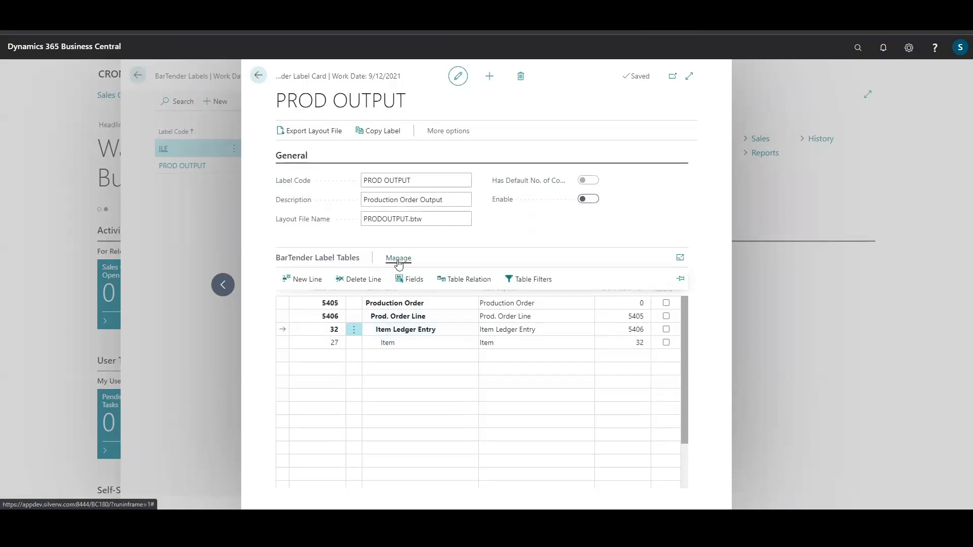
click(467, 280)
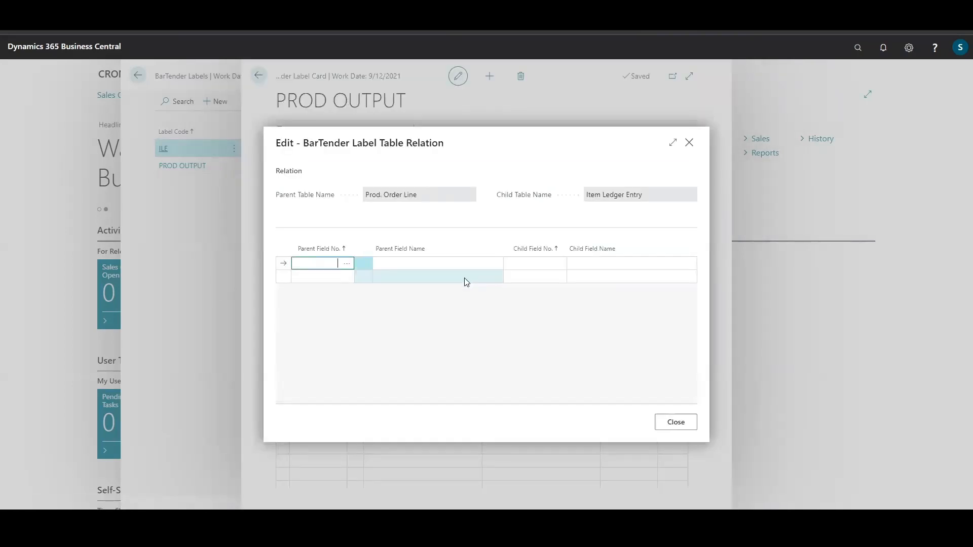
click(348, 265)
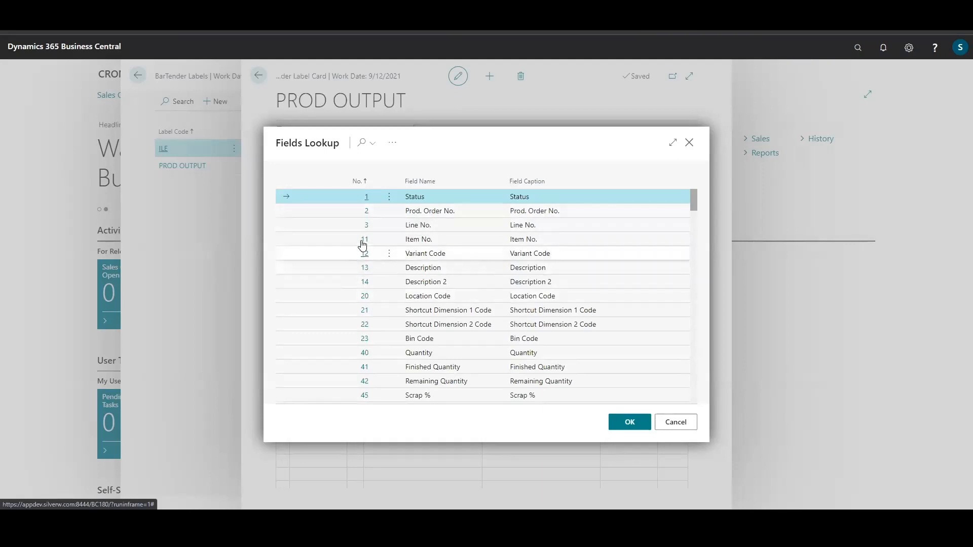
click(365, 211)
key(Tab)
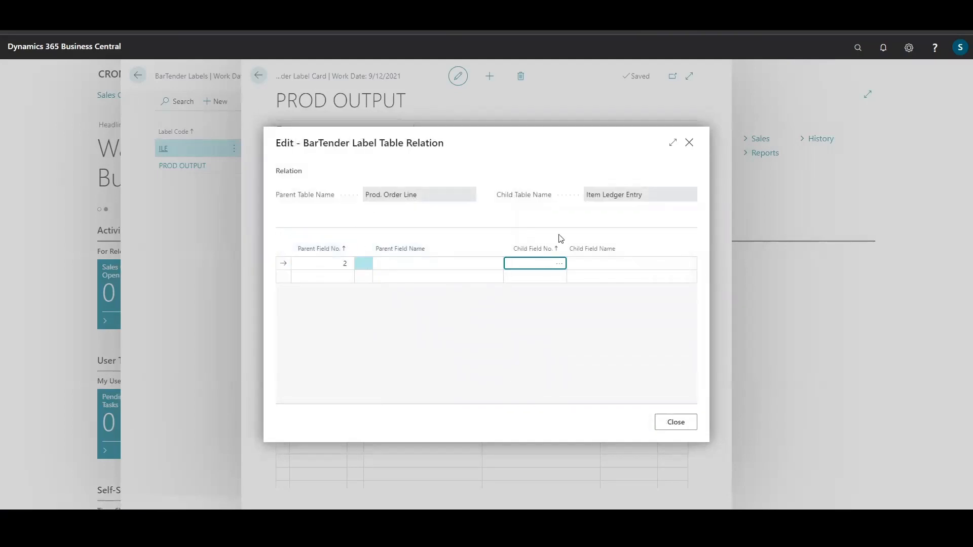
click(558, 264)
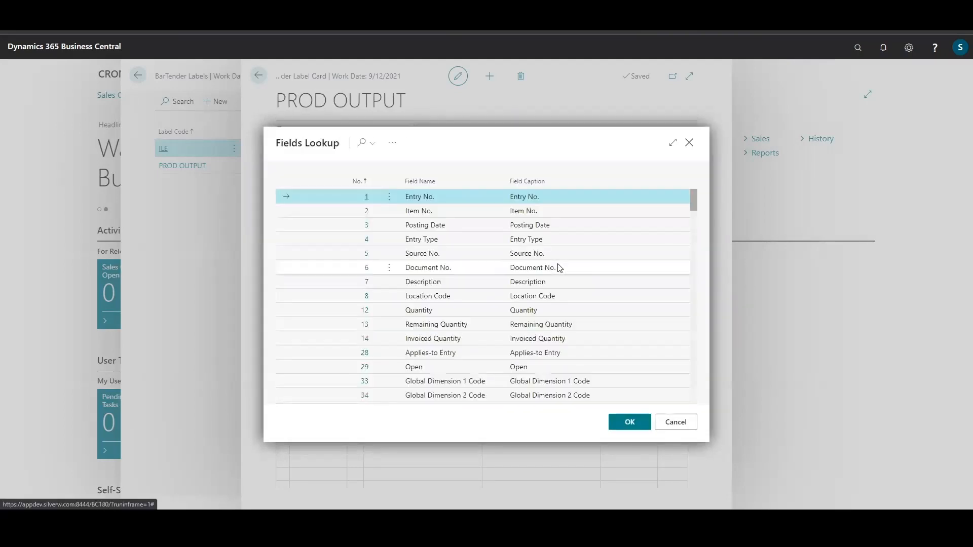
double_click(370, 274)
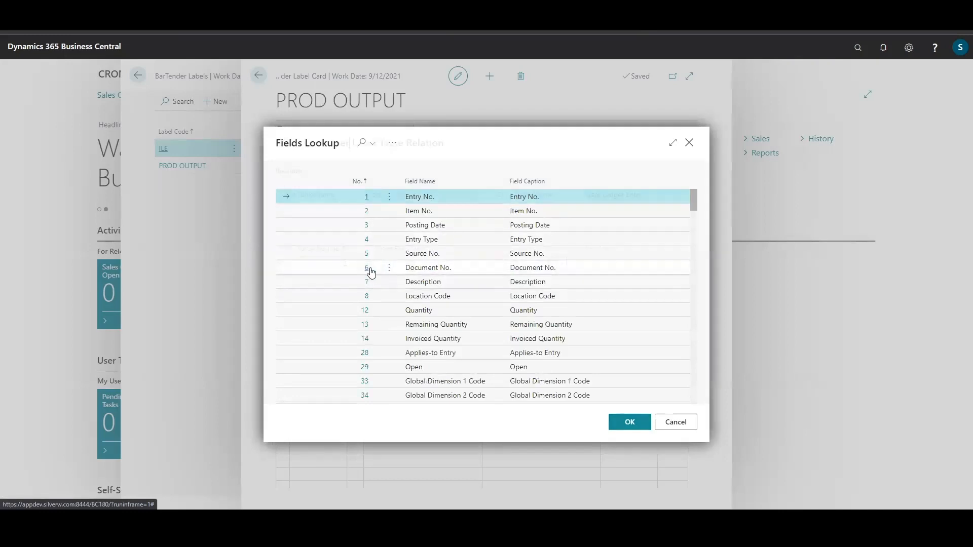
key(Tab)
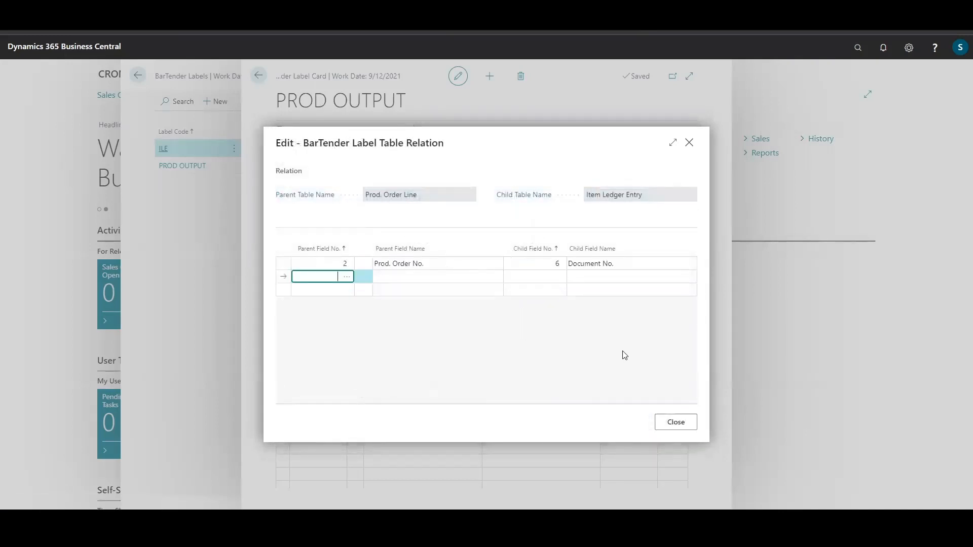
Add a second relation line linking parent field 3 (Line No.) to child field 92 (Order Line No.), searching the child fields for "line"
click(347, 279)
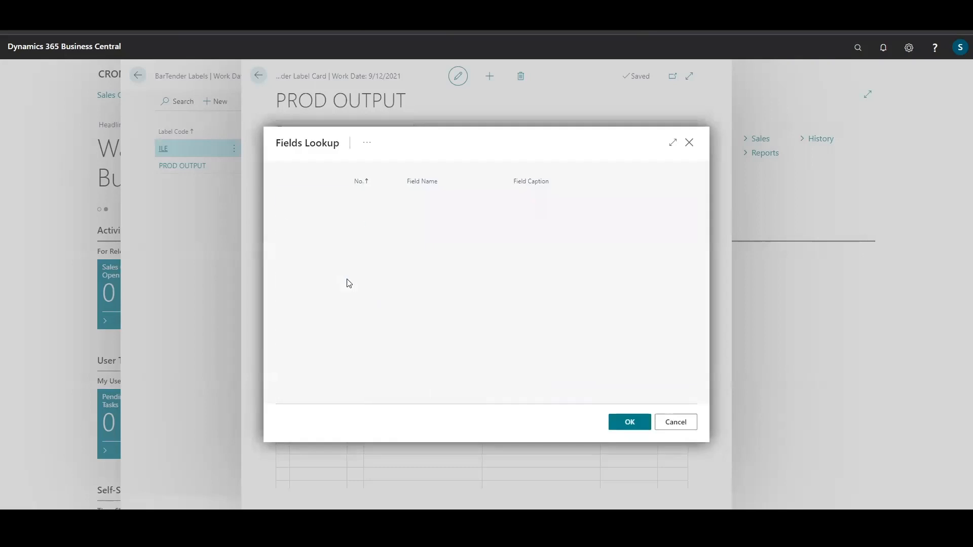
double_click(367, 231)
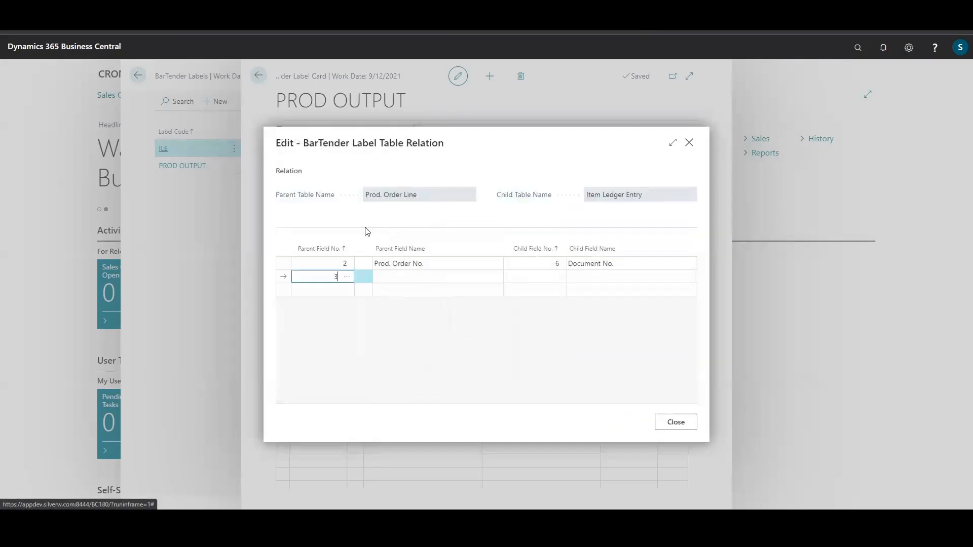
key(Tab)
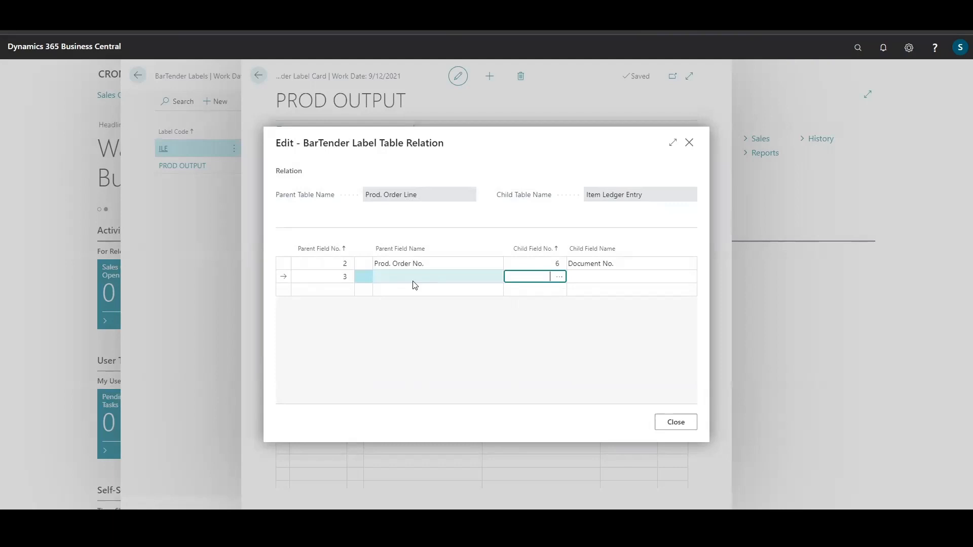
click(559, 276)
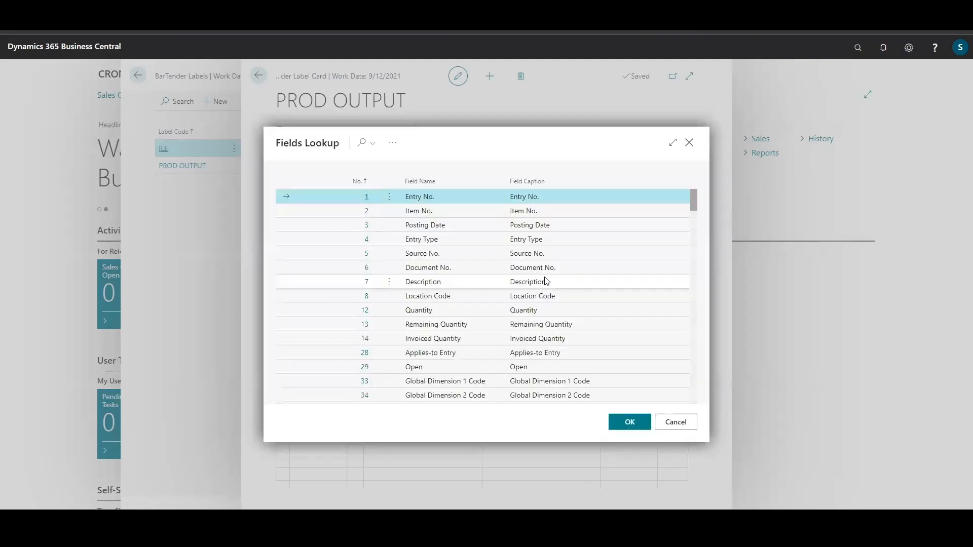
click(370, 144)
text(line)
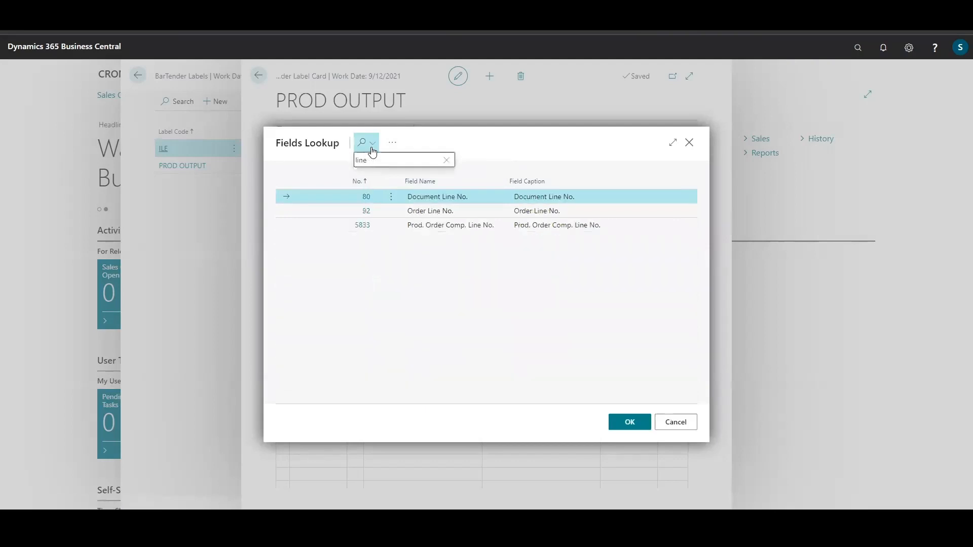
click(367, 211)
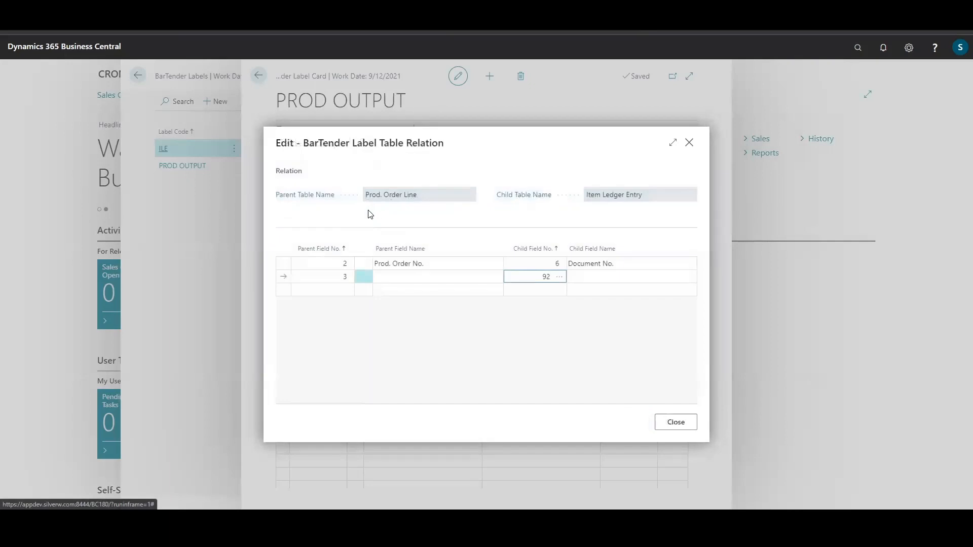
key(Return)
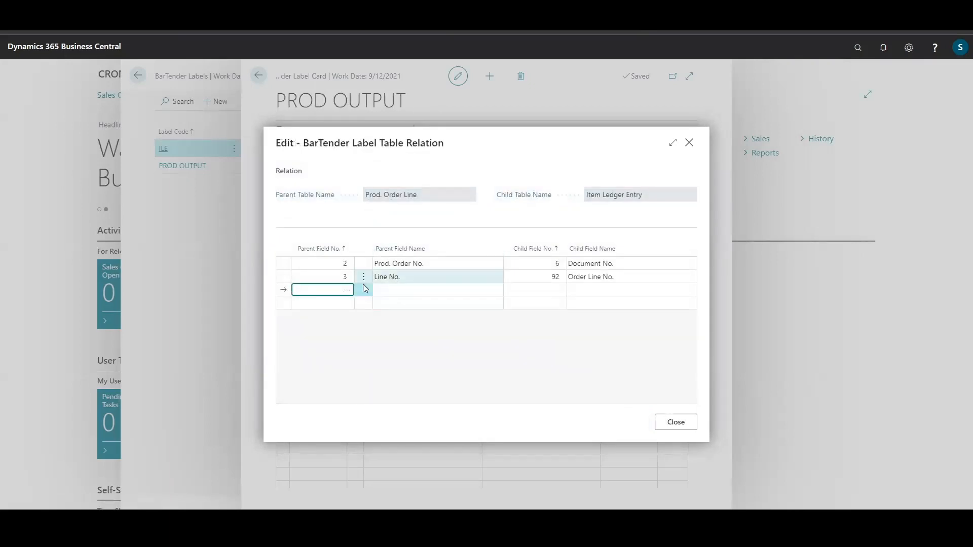
Add a third relation line linking parent field 11 (Item No.) to child field 2 (Item No.), and close the relation
click(347, 292)
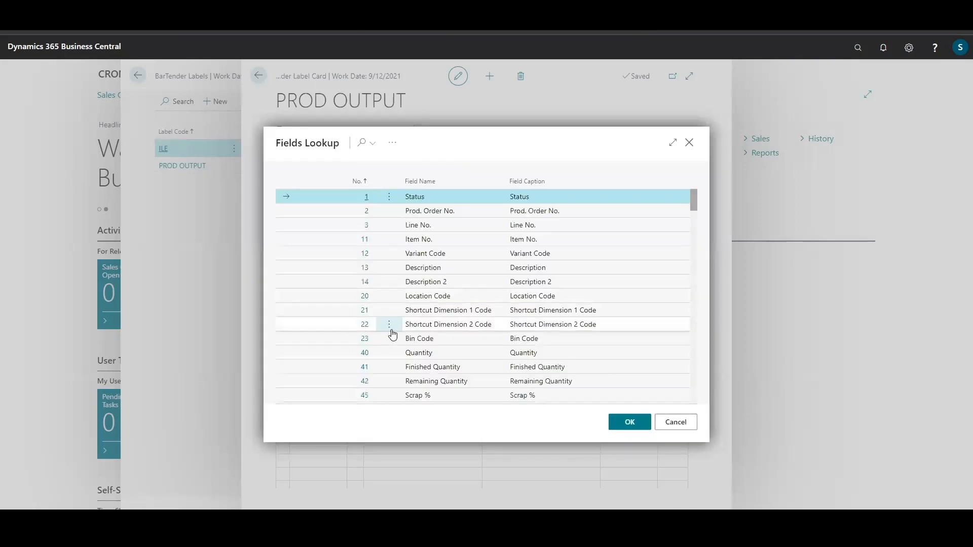
click(364, 242)
click(557, 289)
click(560, 289)
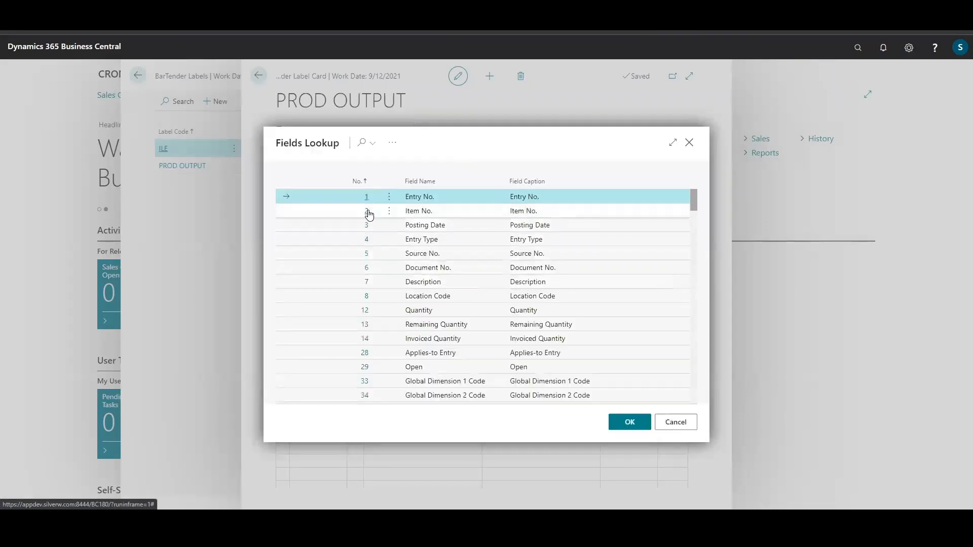
click(366, 211)
key(Return)
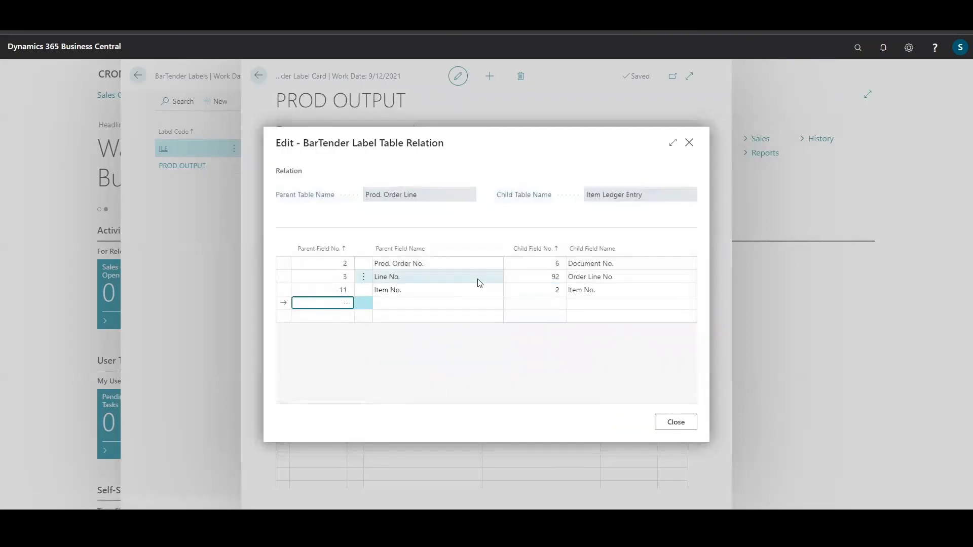
click(458, 277)
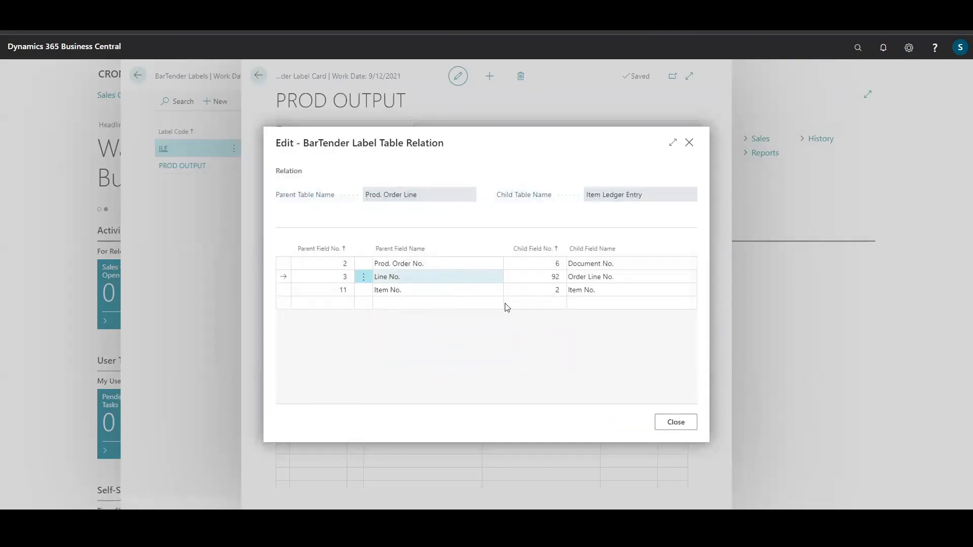
click(674, 423)
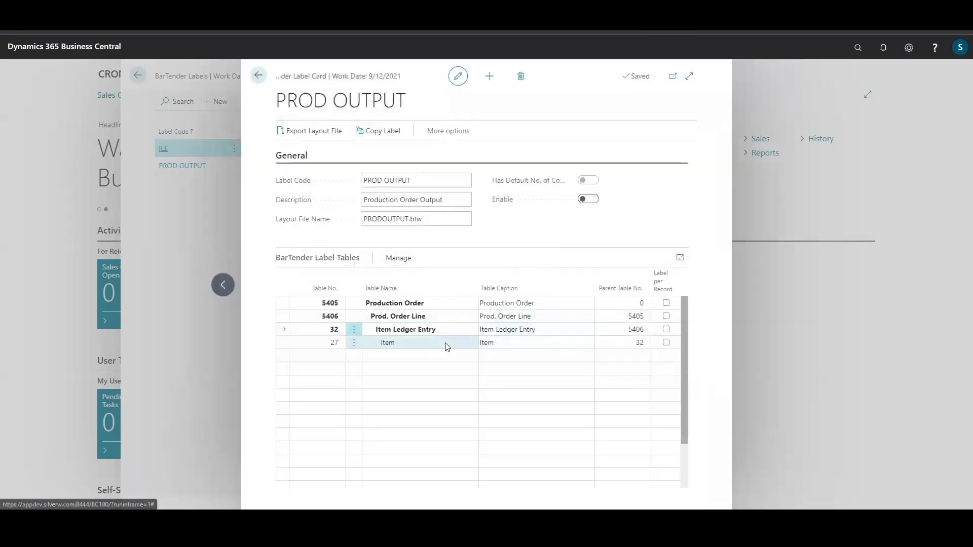
In the Item table relation, link parent field 2 (Item No.) to child field 1 (No.), and close the relation
click(403, 258)
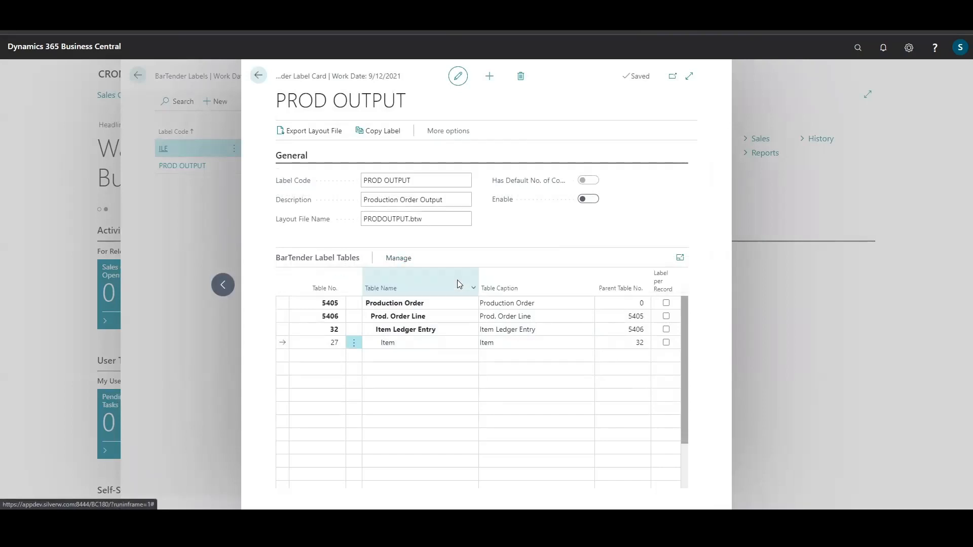
click(459, 280)
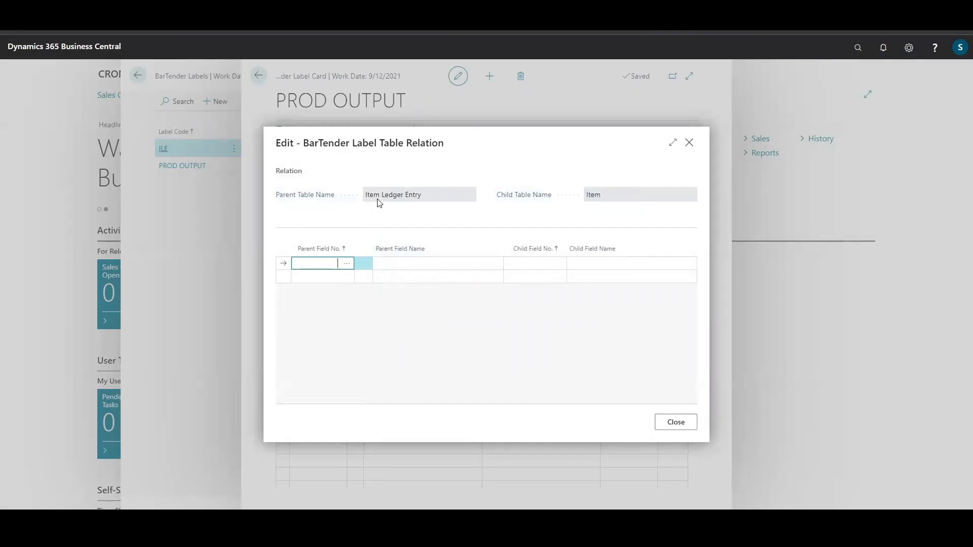
click(349, 264)
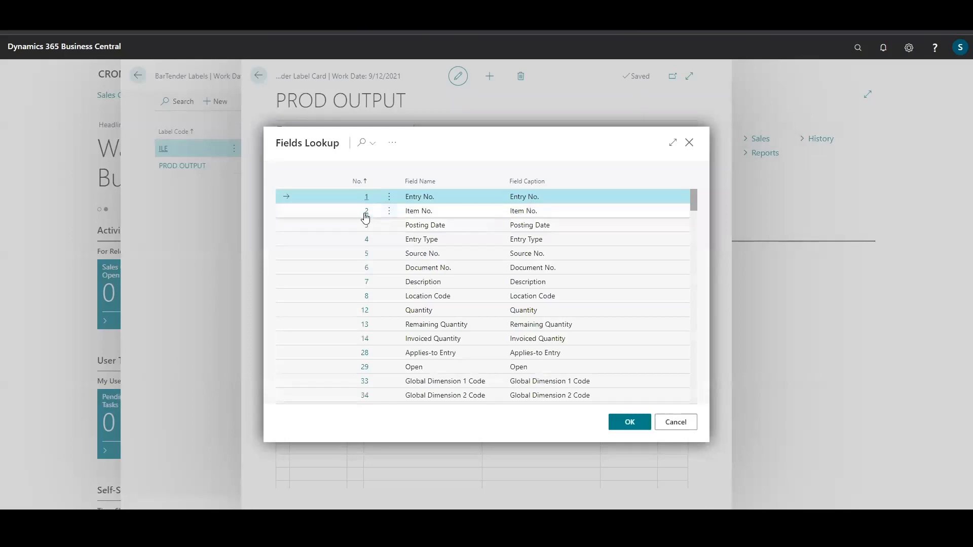
click(367, 217)
click(555, 264)
click(557, 265)
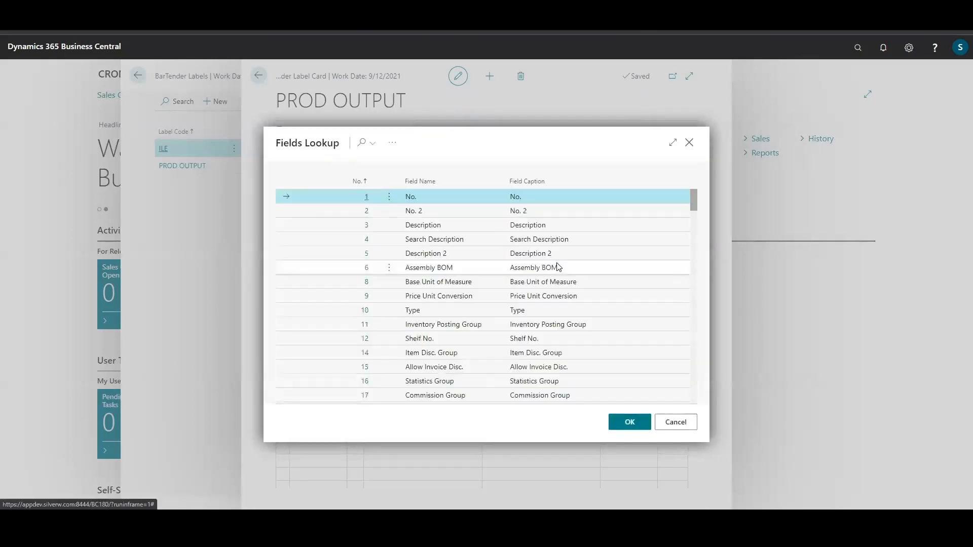
click(370, 200)
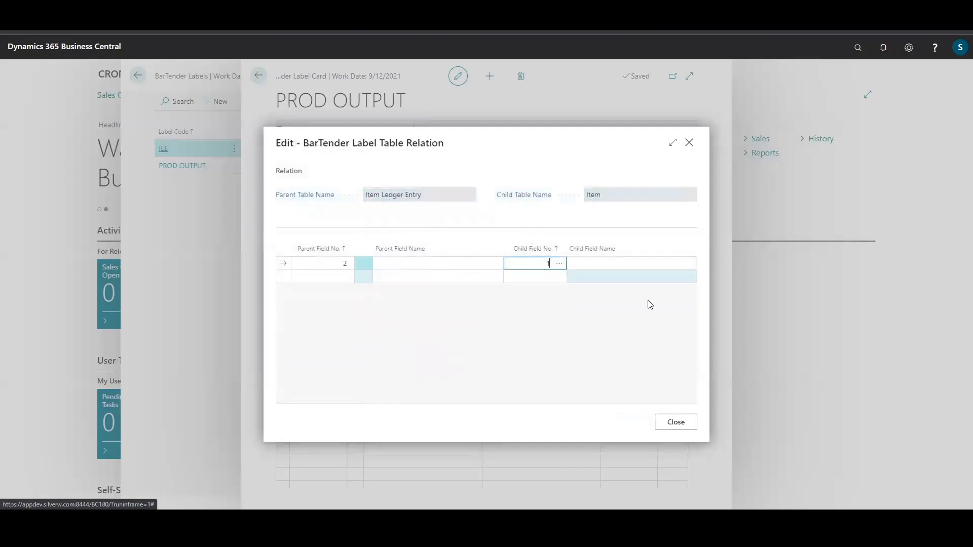
key(Return)
click(455, 255)
click(423, 261)
click(626, 263)
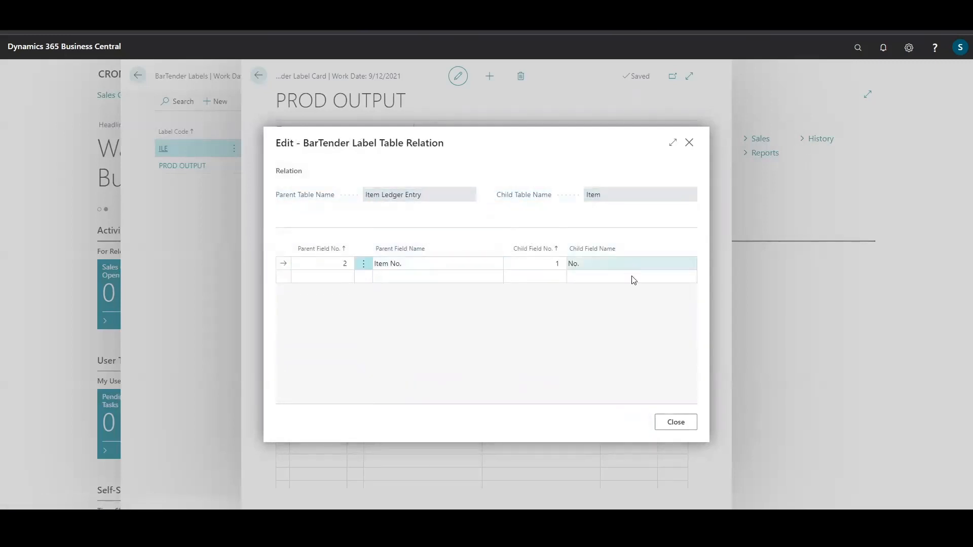
click(675, 422)
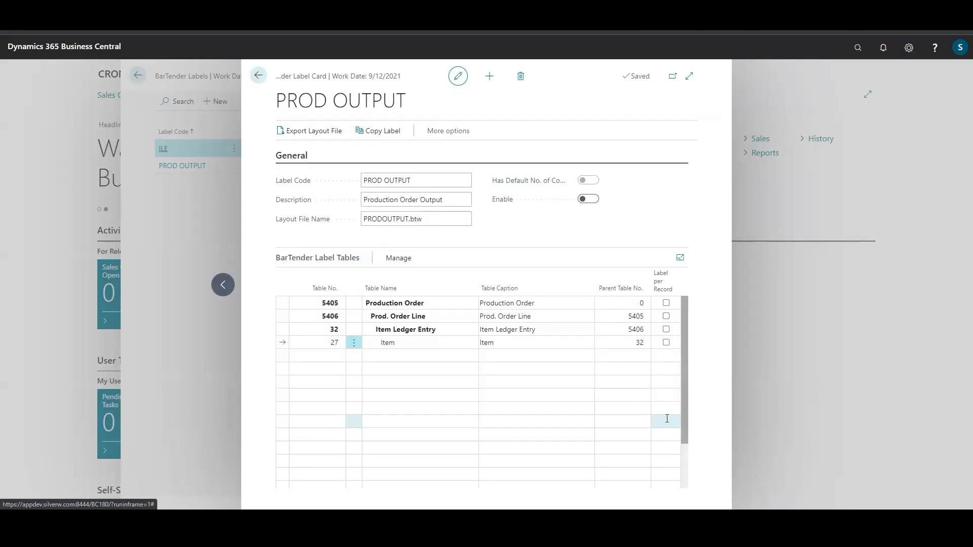
In the table filters of the Production Order table, set the Status filter to Finished
click(448, 310)
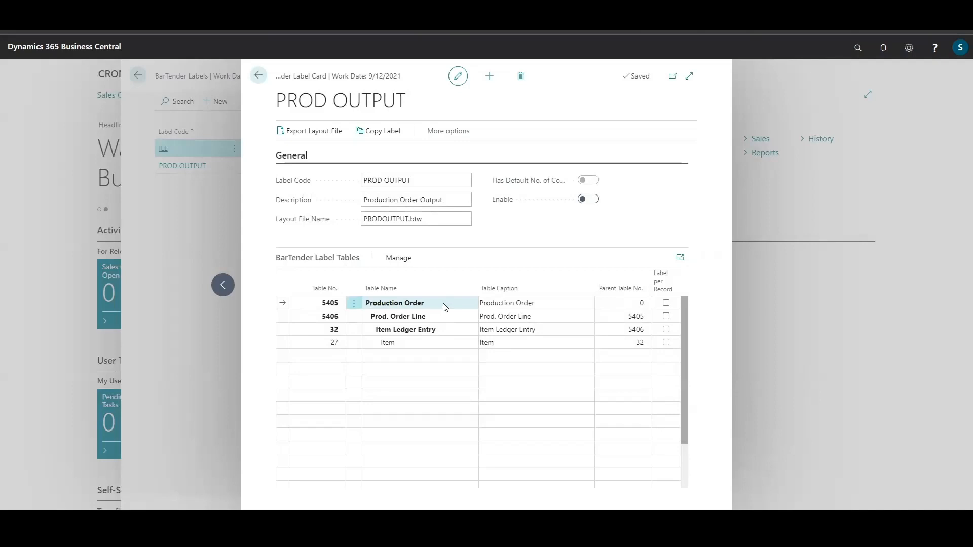
click(404, 259)
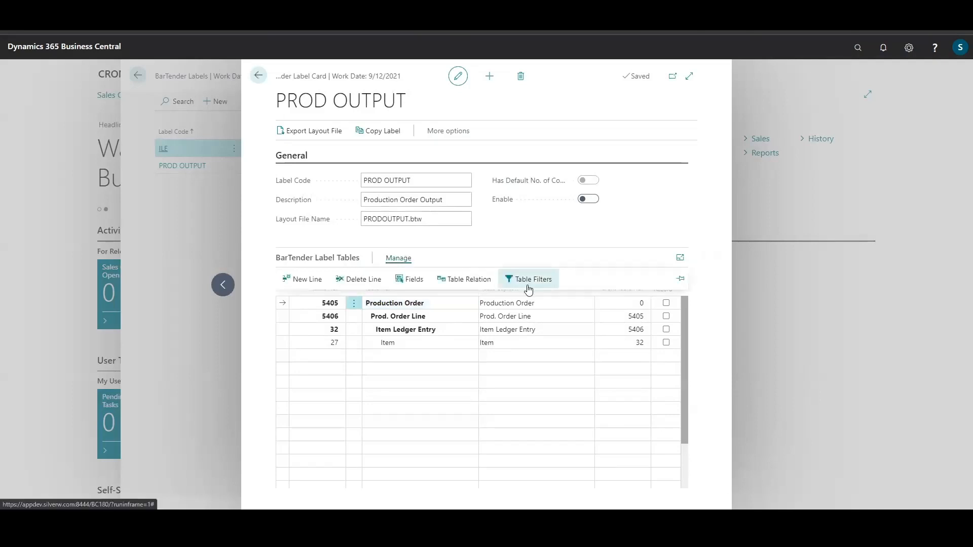
click(532, 283)
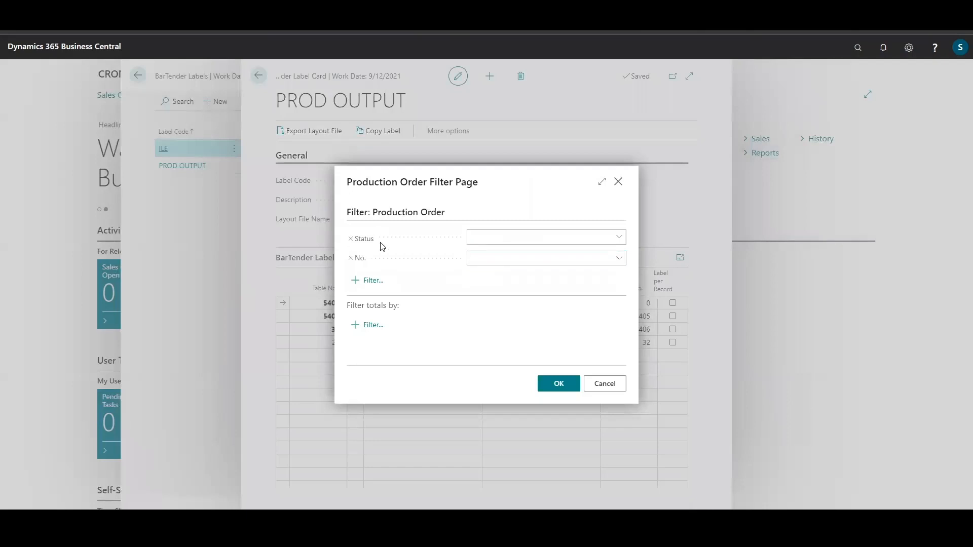
click(619, 237)
click(491, 309)
click(477, 327)
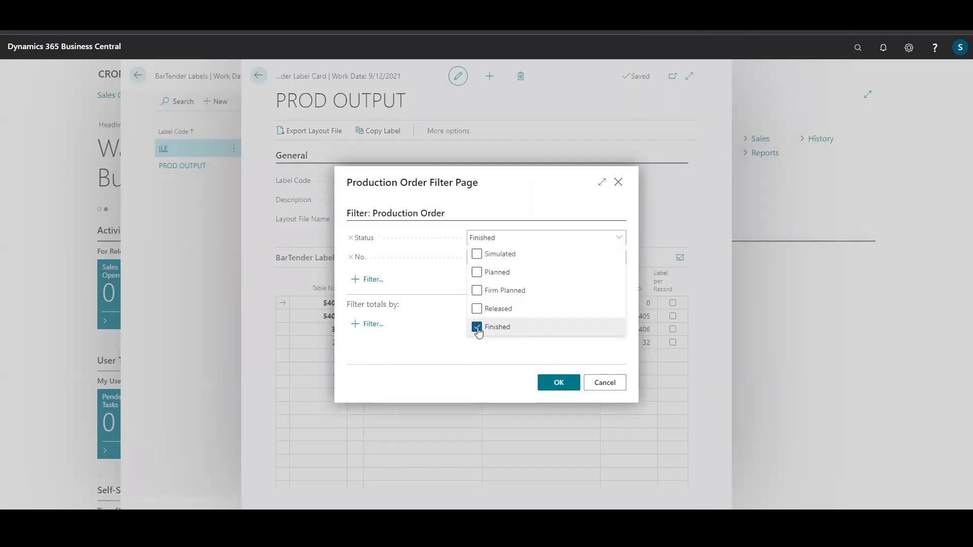
click(450, 255)
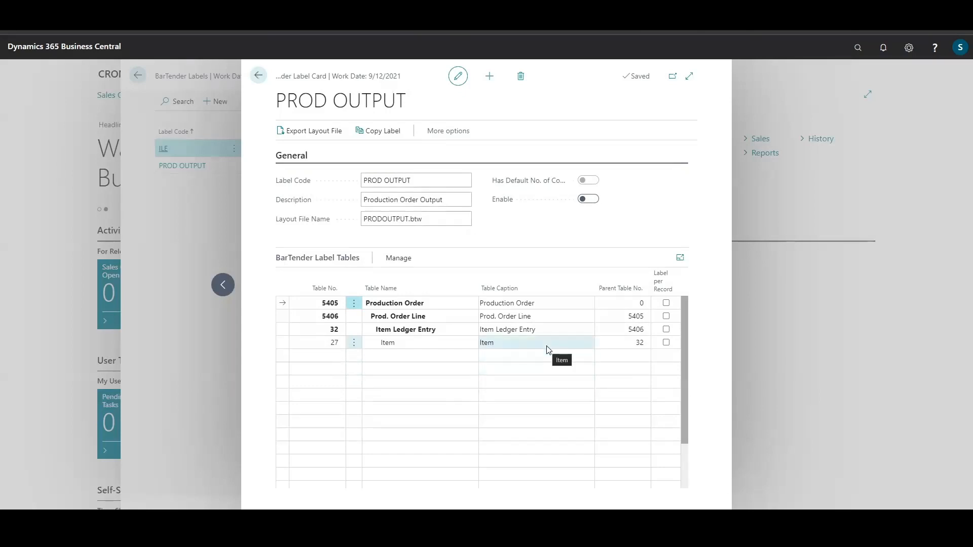
Add field 2 (Prod. Order No.) to the label fields of the Prod. Order Line table, and close the field list
click(457, 314)
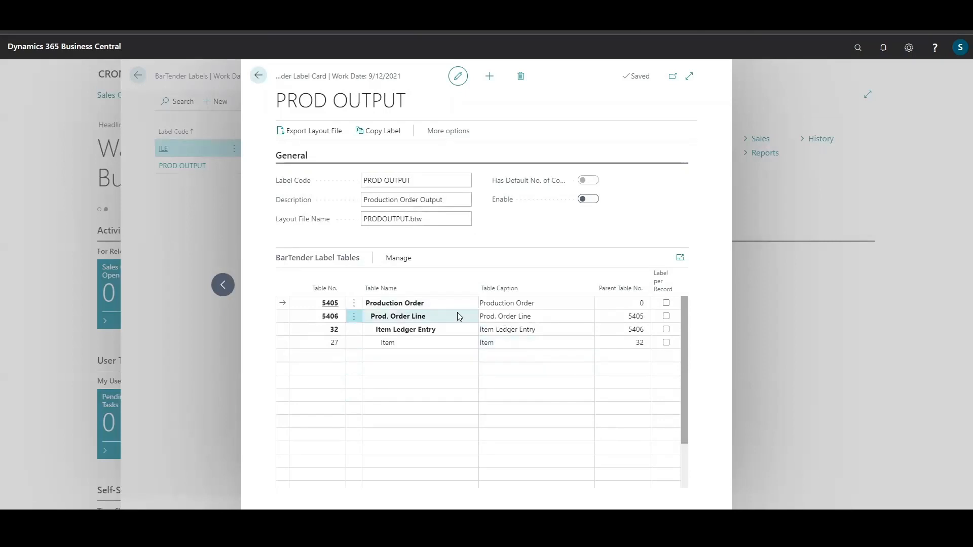
click(398, 259)
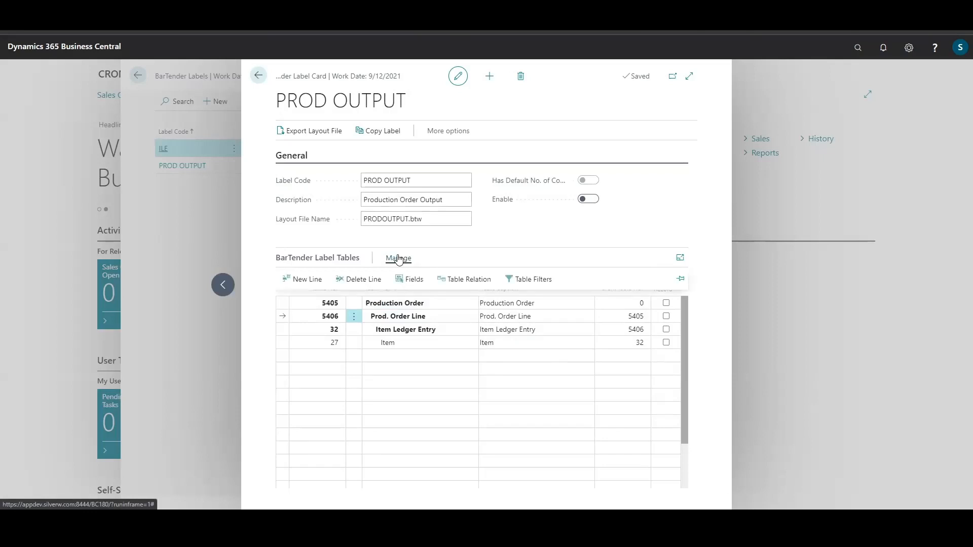
click(409, 281)
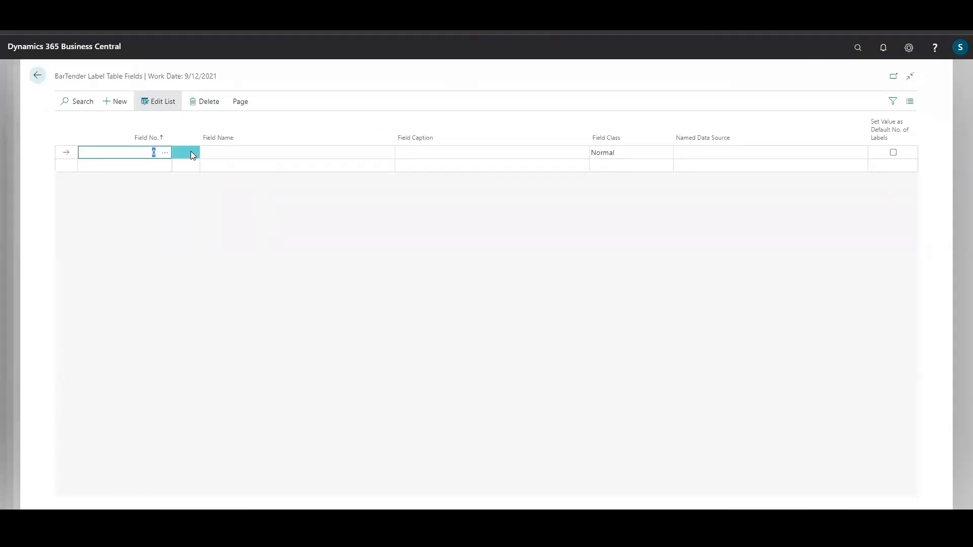
click(169, 153)
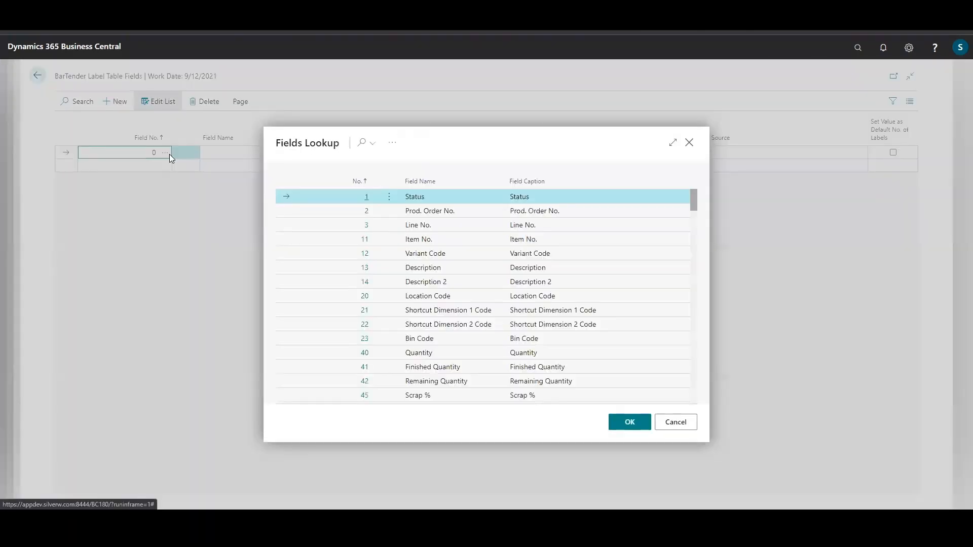
click(365, 212)
key(Tab)
key(Tab)
key(Tab)
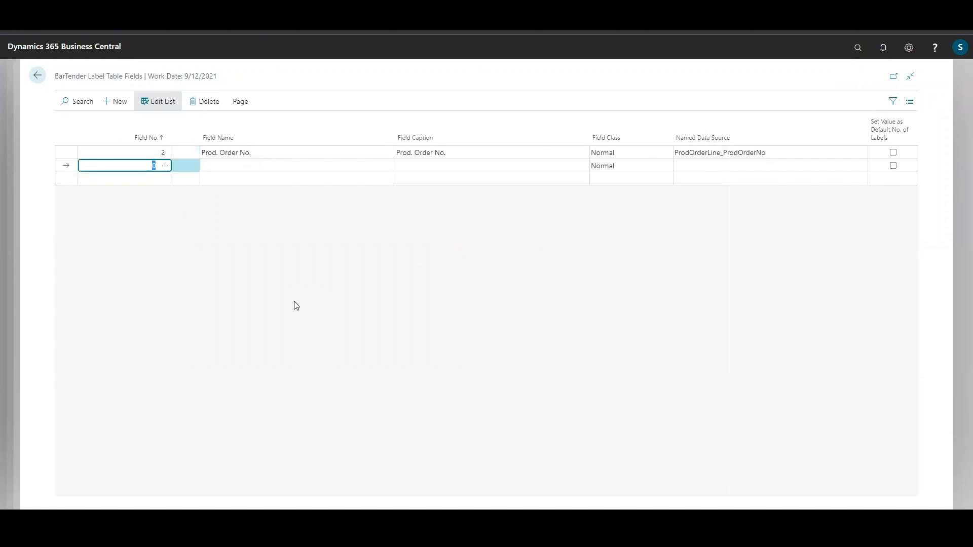
click(279, 155)
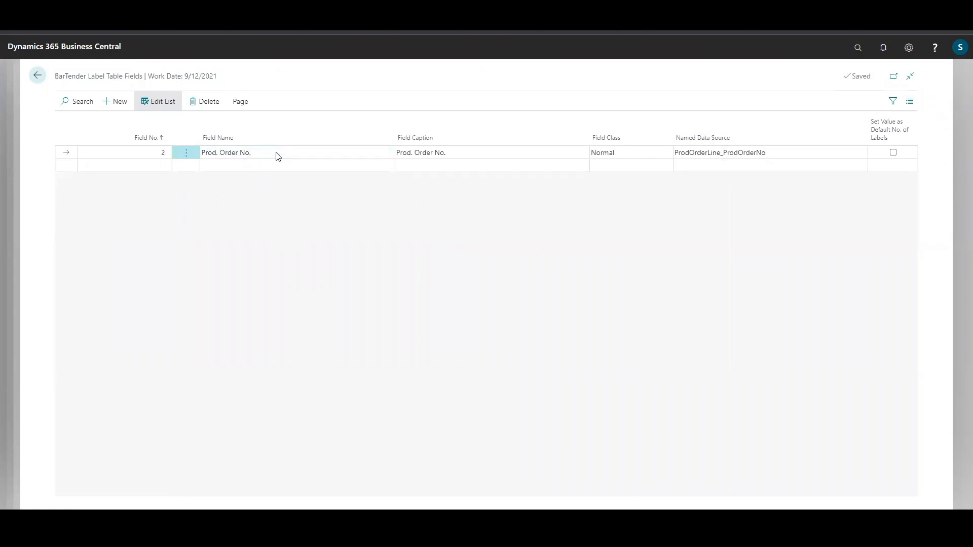
click(37, 75)
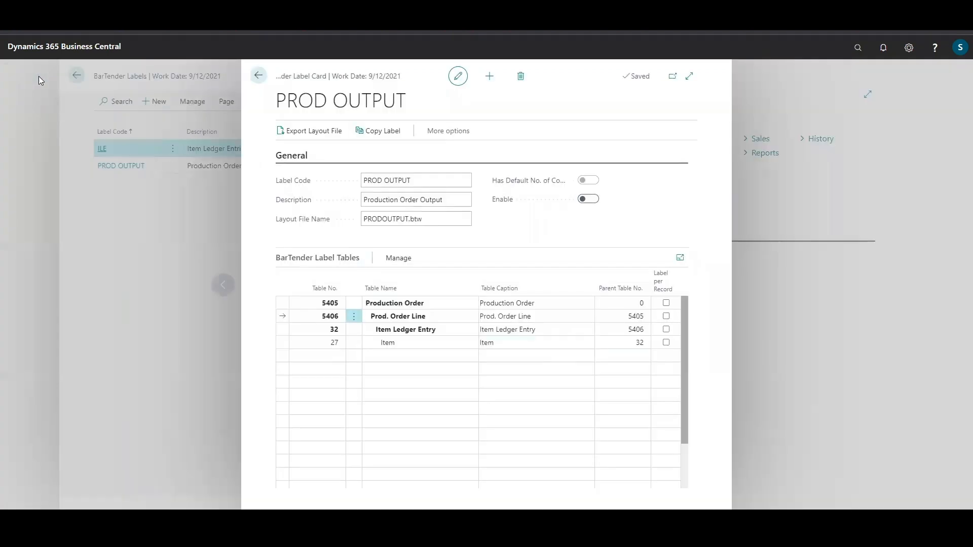
Add field 6501 (Lot No.) to the label fields of the Item Ledger Entry table, searching the fields lookup for "lot"
click(440, 334)
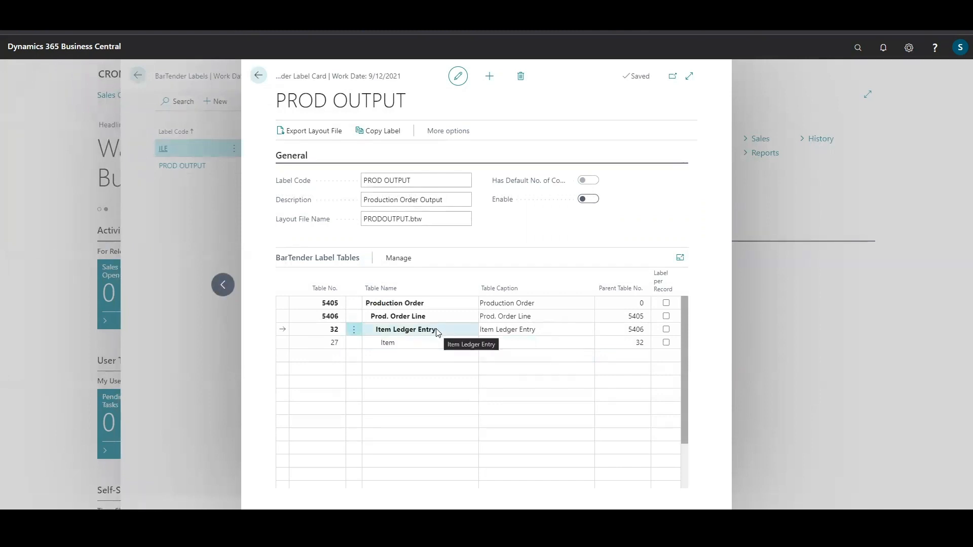
click(397, 259)
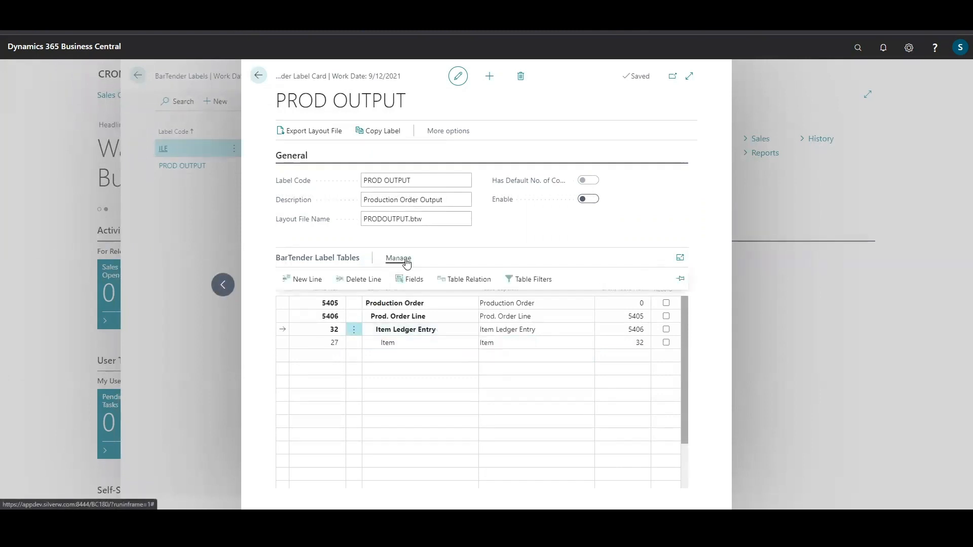
click(405, 280)
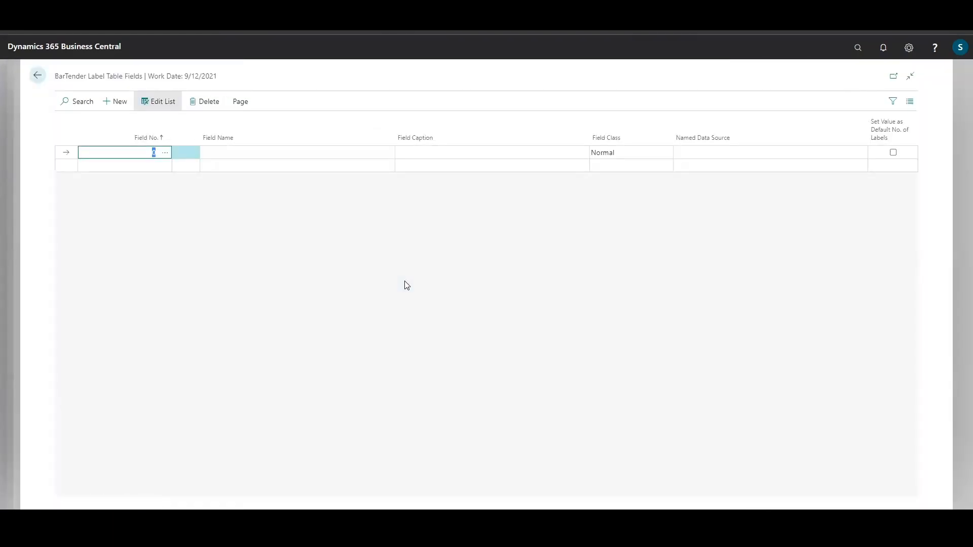
click(166, 156)
click(165, 153)
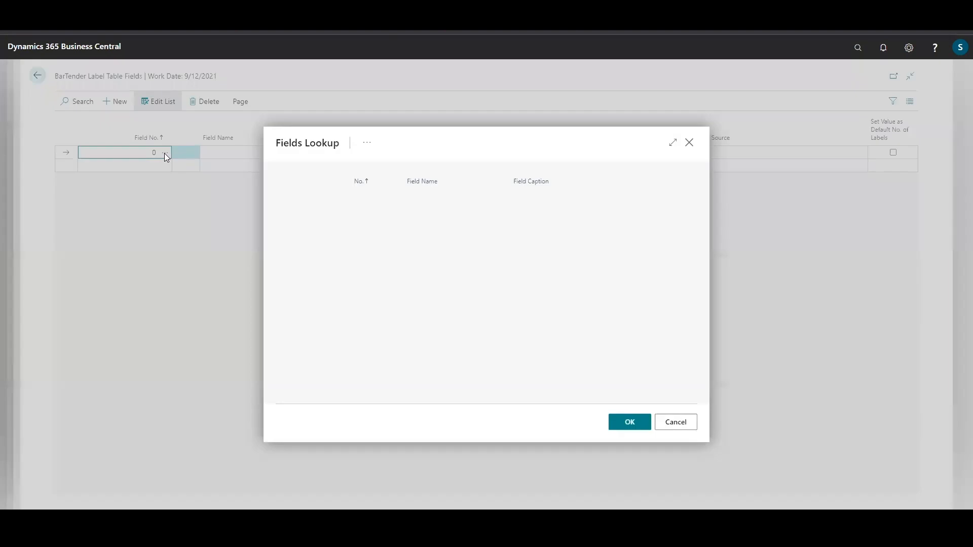
click(368, 141)
text(lot)
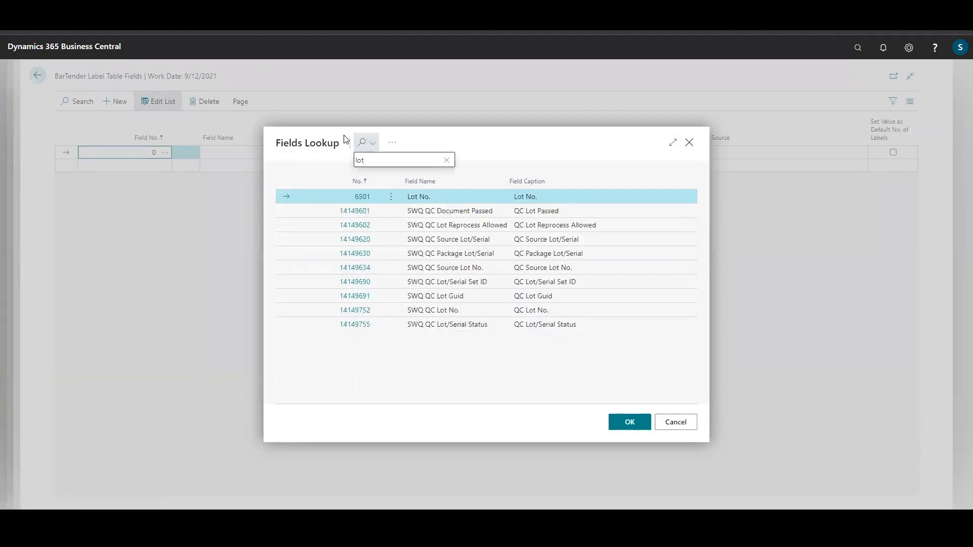
click(362, 197)
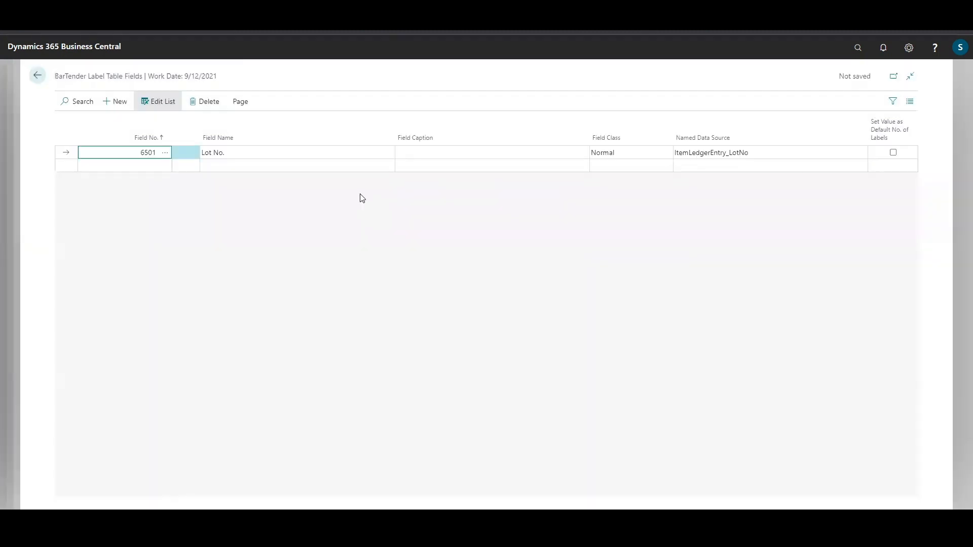
key(Tab)
key(Tab)
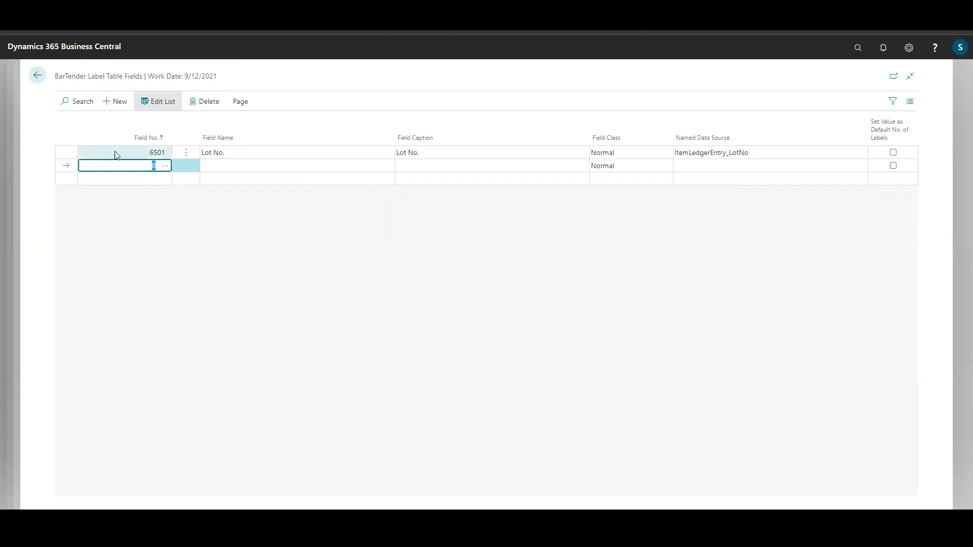
Add field 12 (Quantity) as the default number of labels for the Item Ledger Entry table, and close the field list
click(164, 166)
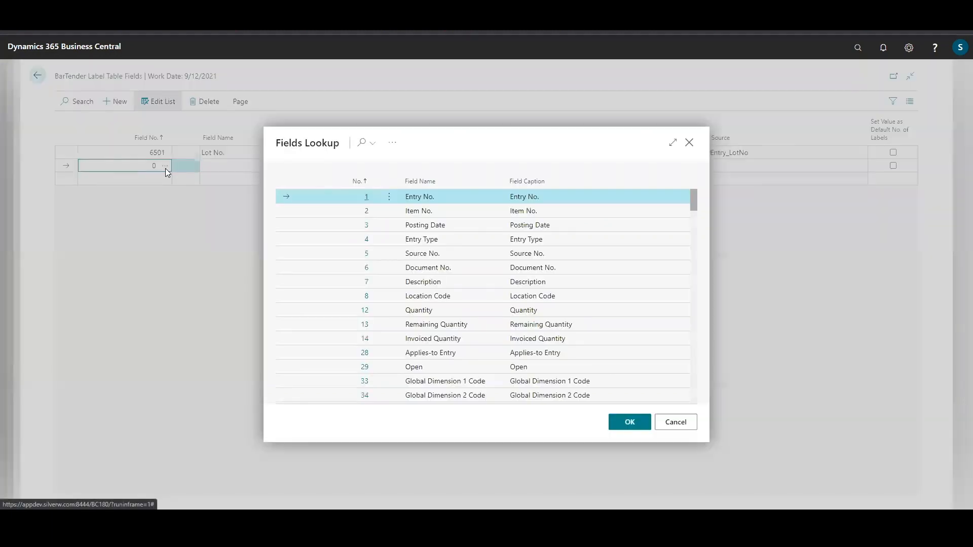
click(368, 314)
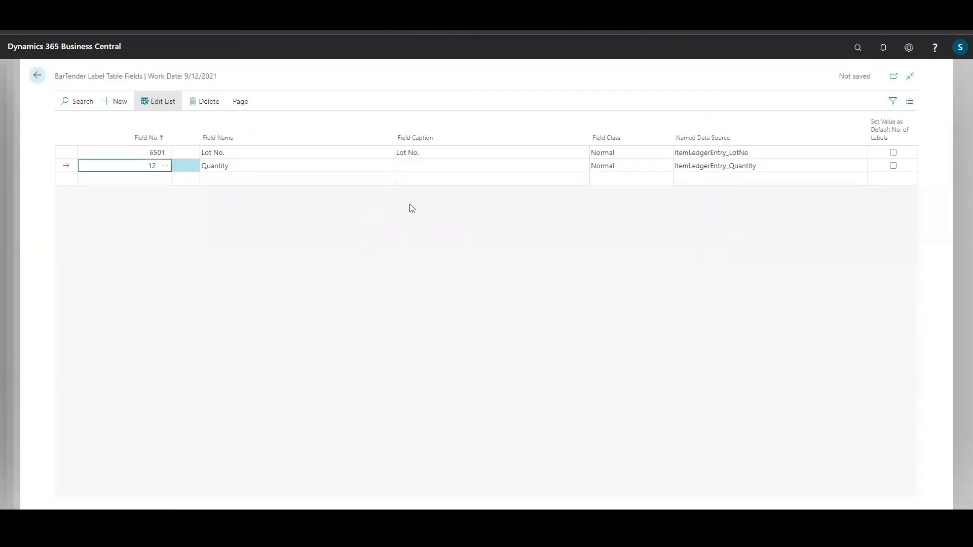
key(Tab)
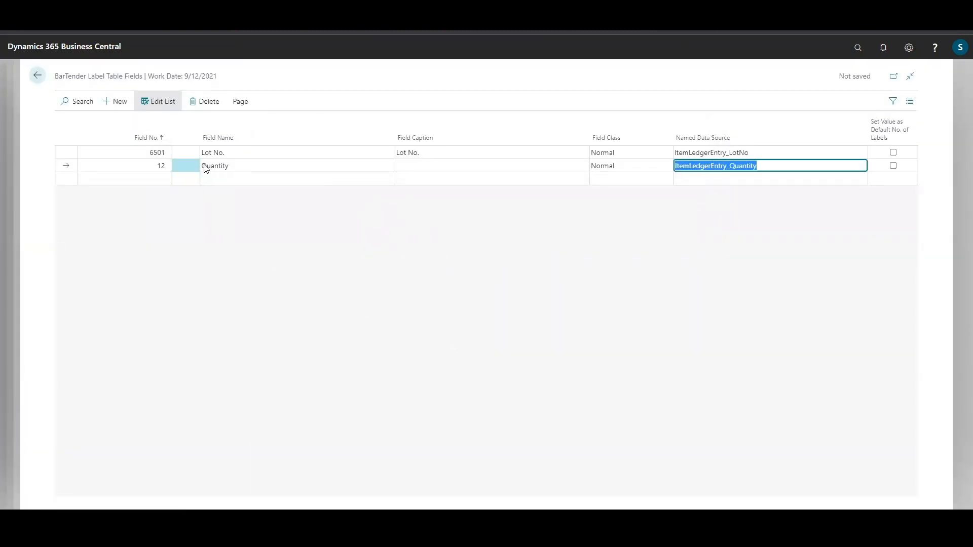
key(Tab)
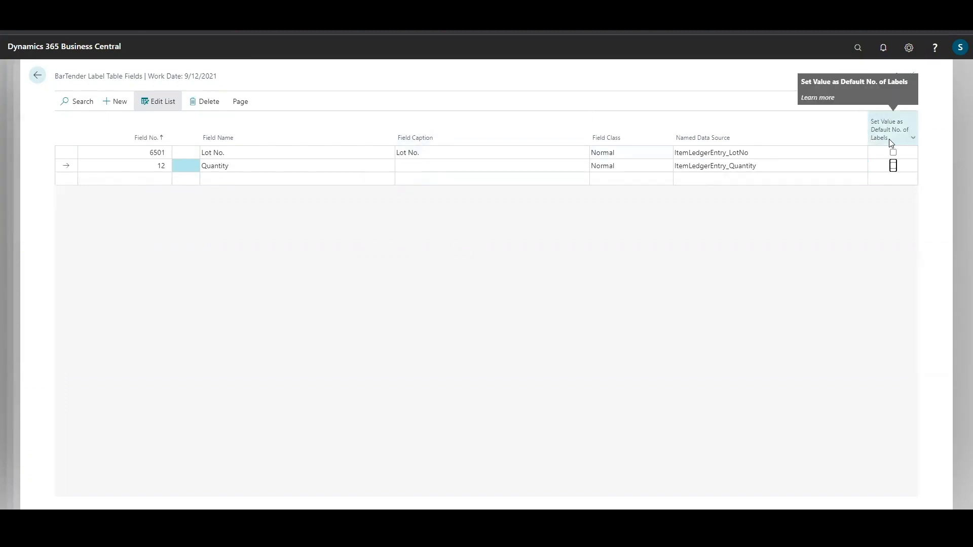
click(894, 167)
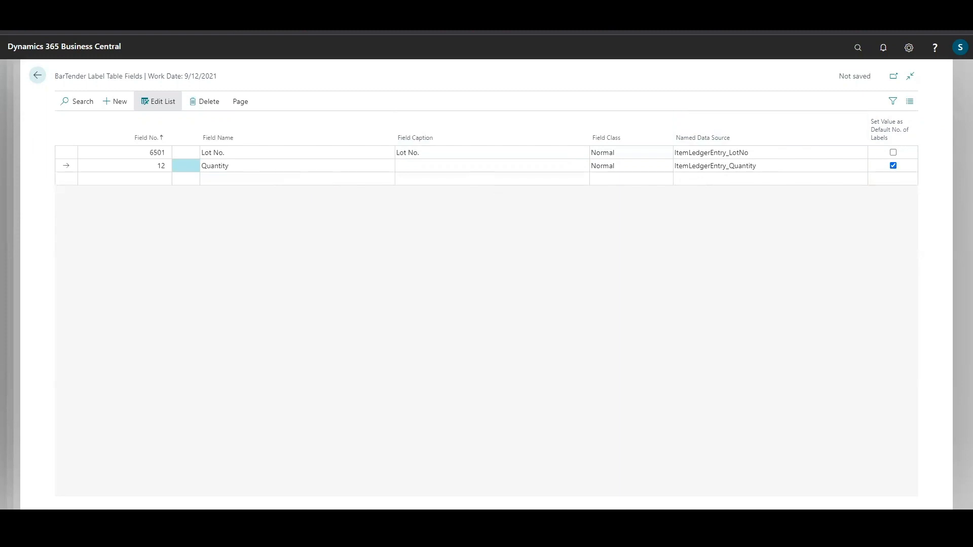
click(37, 79)
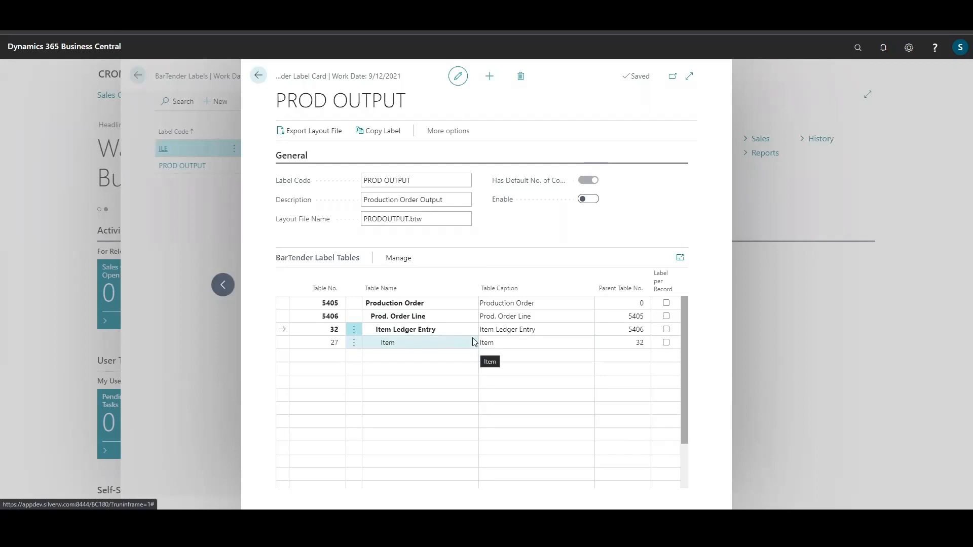
Add field 1 (No.) to the label fields of the Item table
click(434, 343)
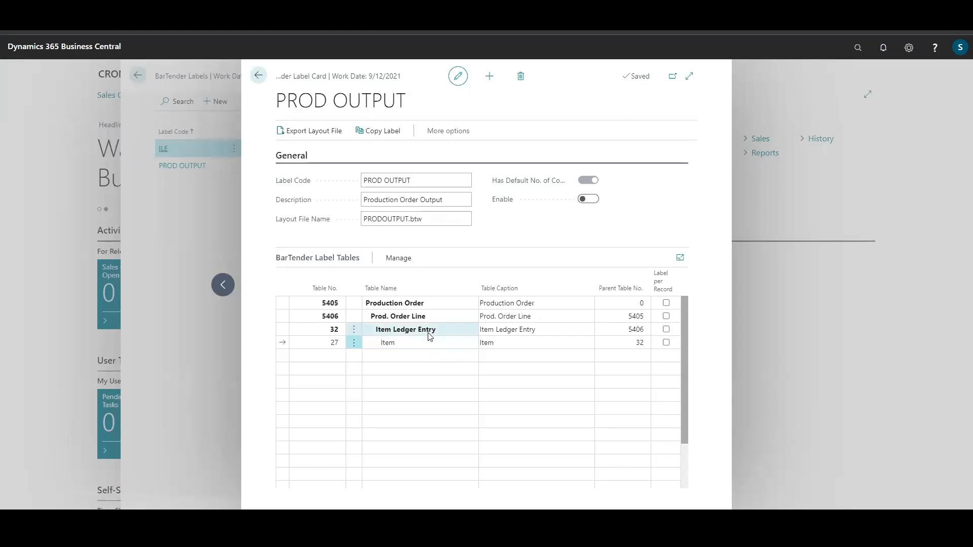
click(398, 259)
click(410, 281)
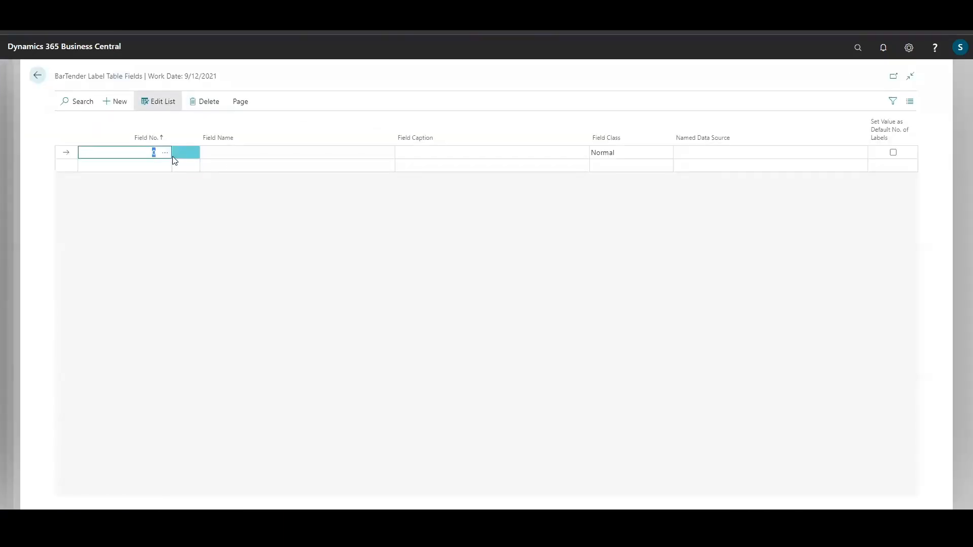
click(165, 153)
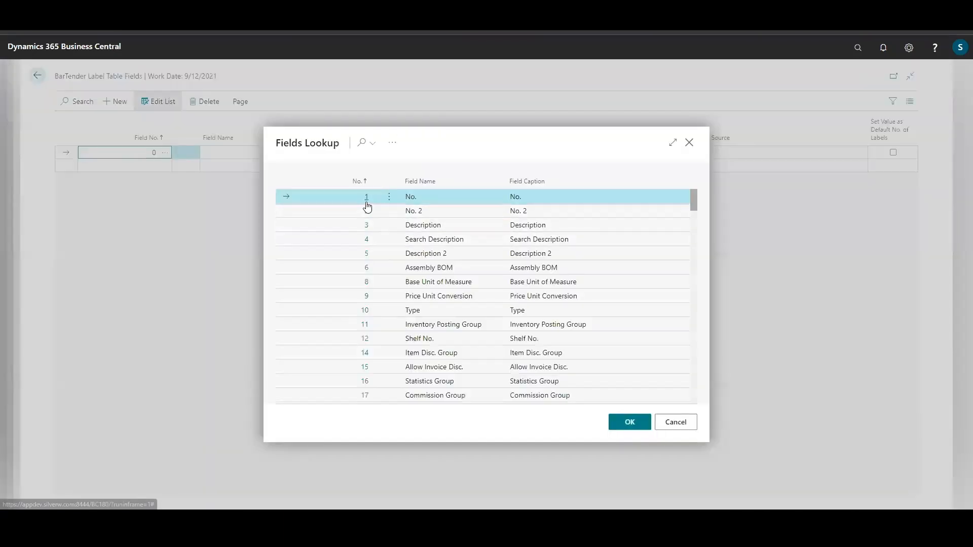
click(368, 202)
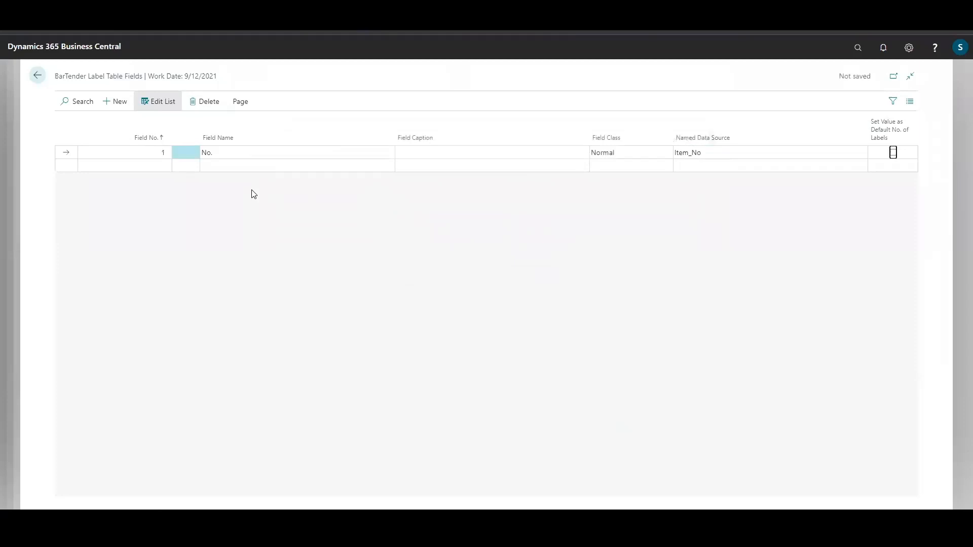
Add field 3 (Description) as the second label field of the Item table, and close the field list
click(176, 166)
click(165, 168)
click(366, 225)
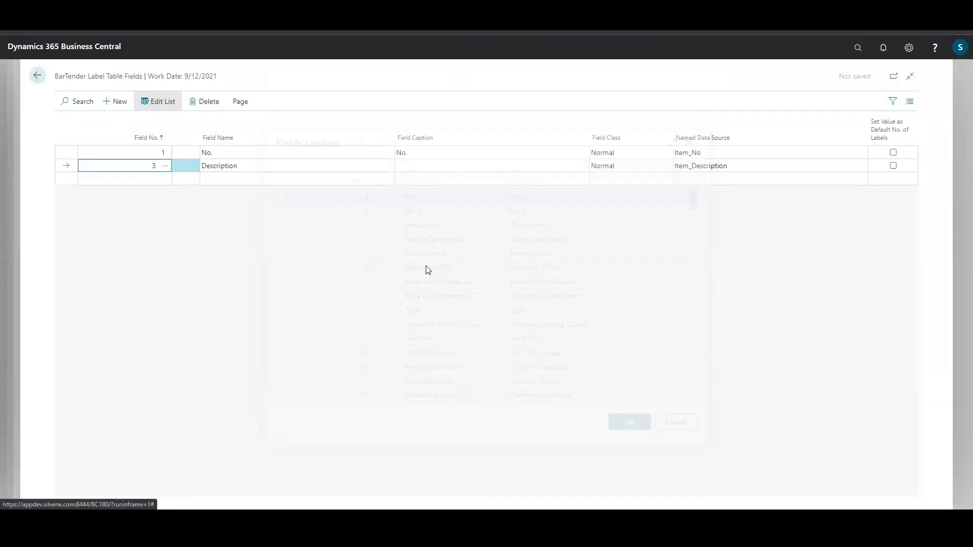
key(Tab)
key(Tab)
key(Tab)
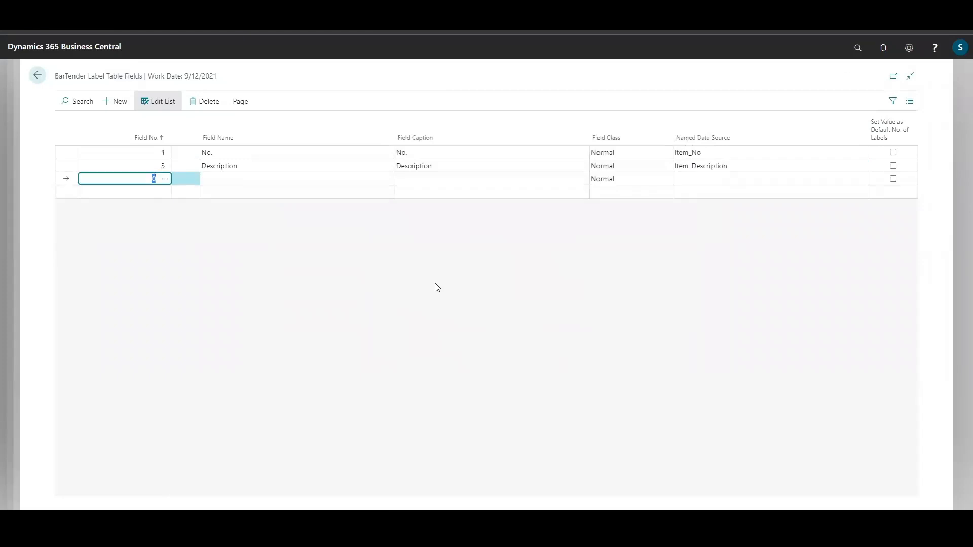
click(329, 168)
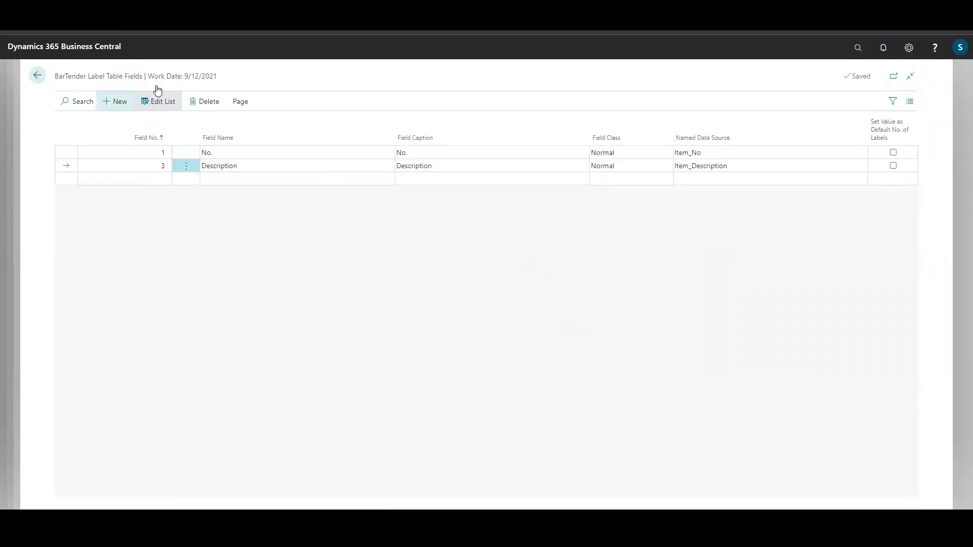
click(38, 76)
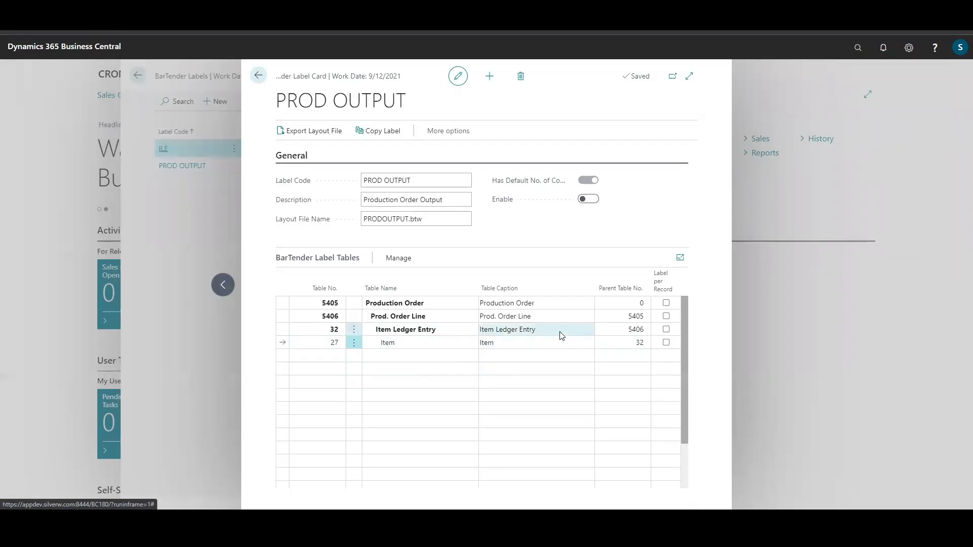
Turn on Label per Record for the Item Ledger Entry table and enable the PROD OUTPUT label
click(467, 330)
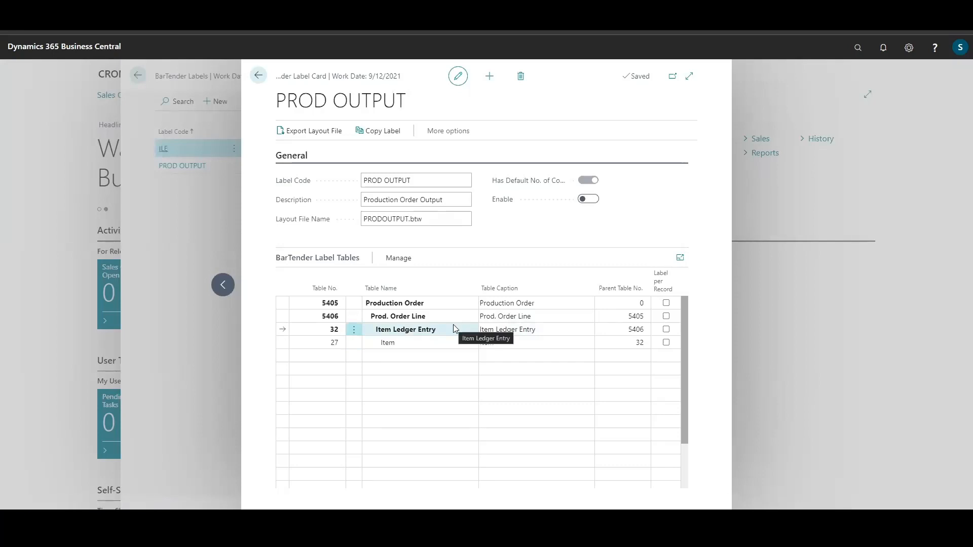
click(666, 330)
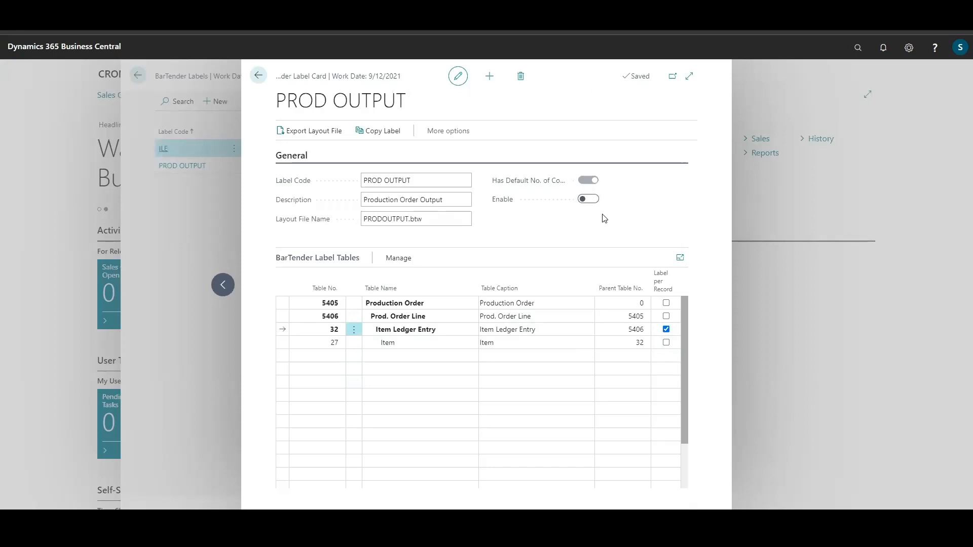
click(589, 203)
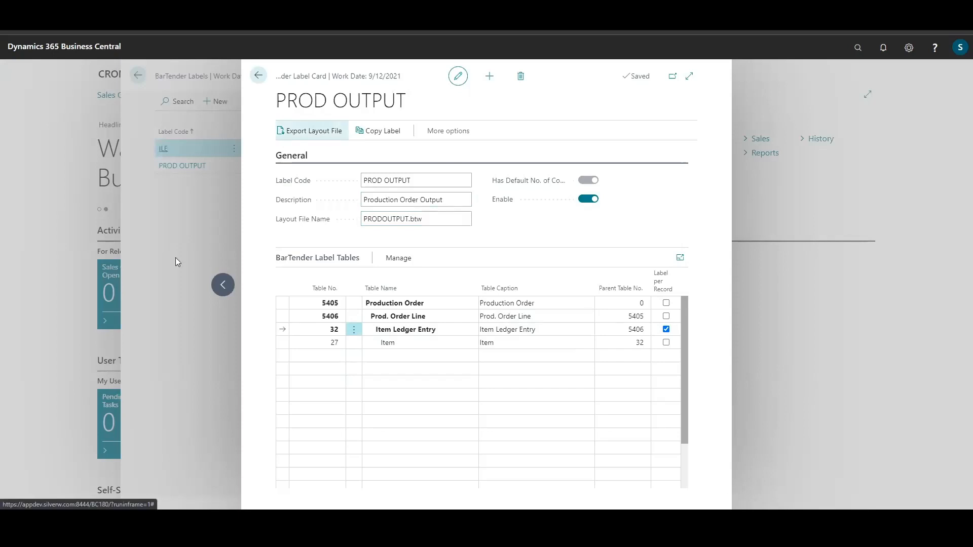
Export the layout file of the PROD OUTPUT label and open the downloaded text file
click(79, 494)
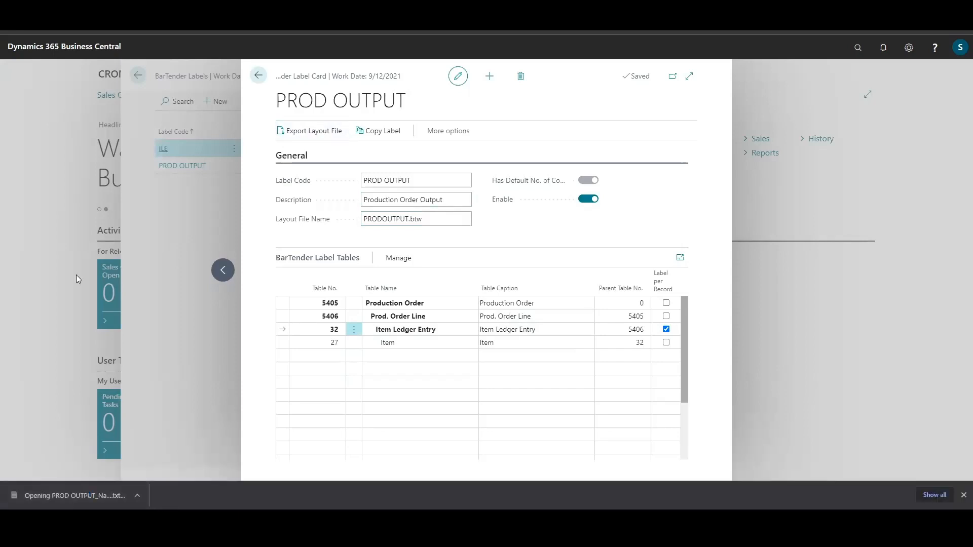